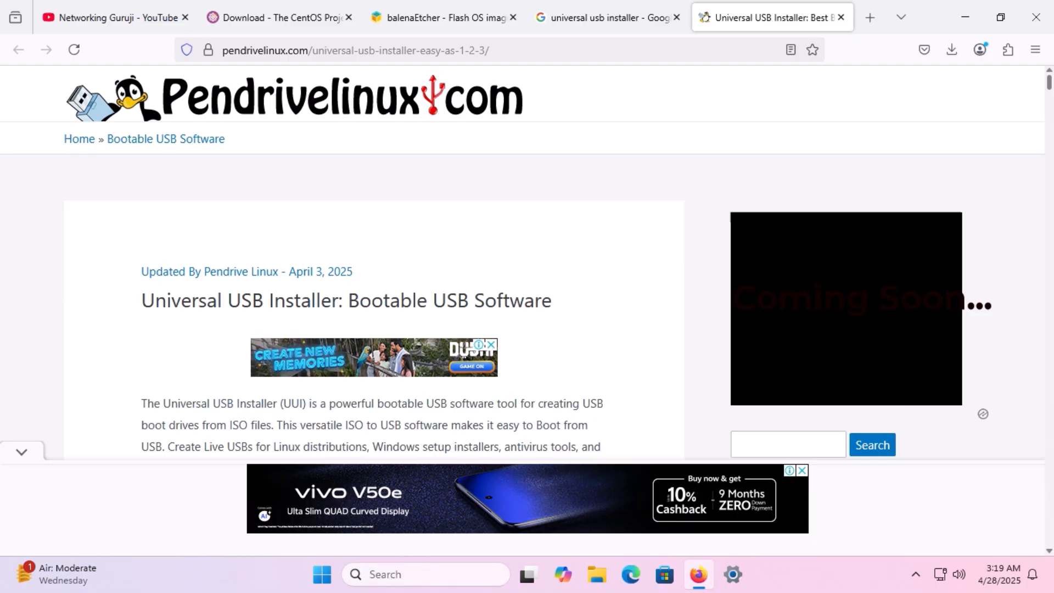
- Look through the Universal USB Installer page on pendrivelinux.com, from the introduction to the Secure Boot section
scroll(522, 295, "down", 5)
scroll(374, 291, "down", 3)
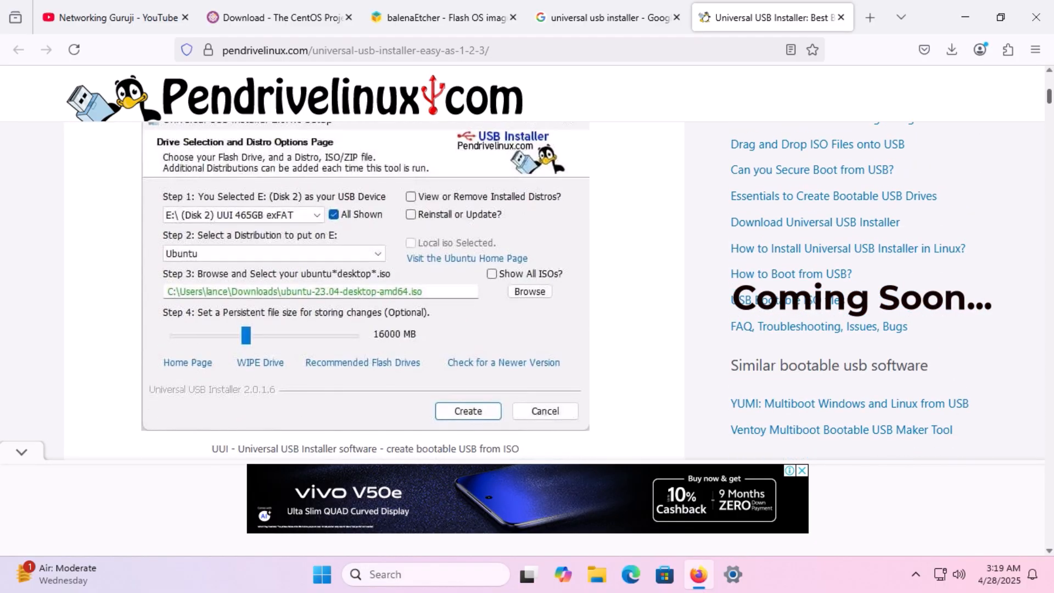
scroll(374, 290, "down", 12)
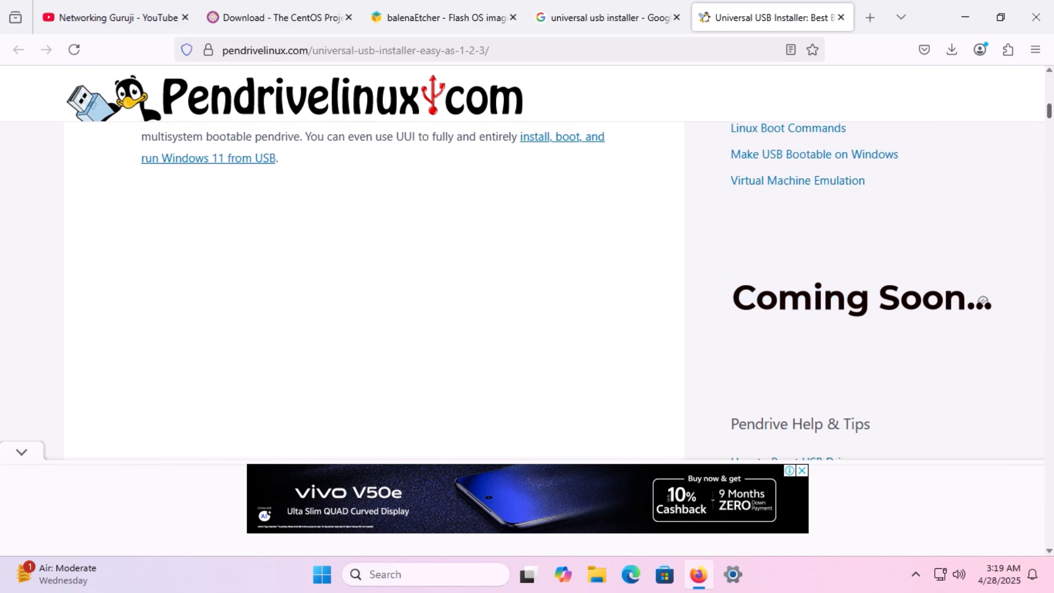
scroll(982, 233, "down", 10)
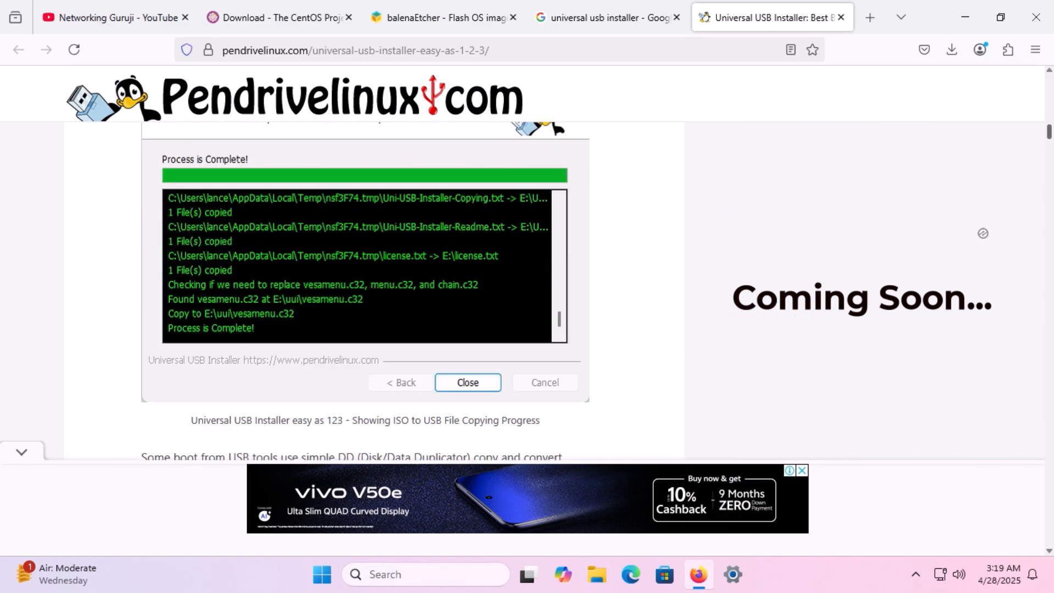
scroll(982, 233, "down", 10)
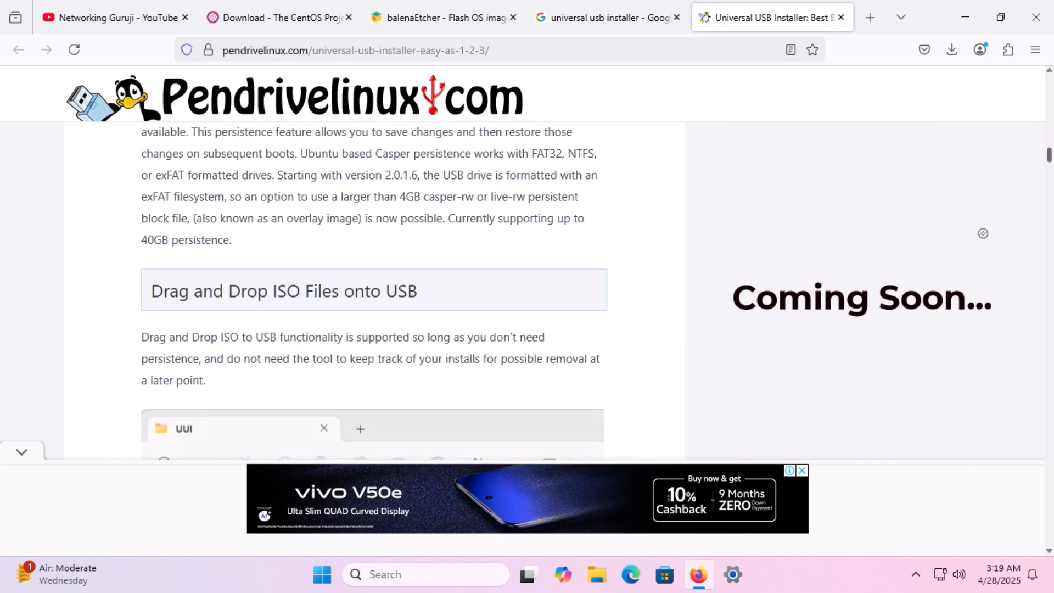
scroll(982, 233, "down", 10)
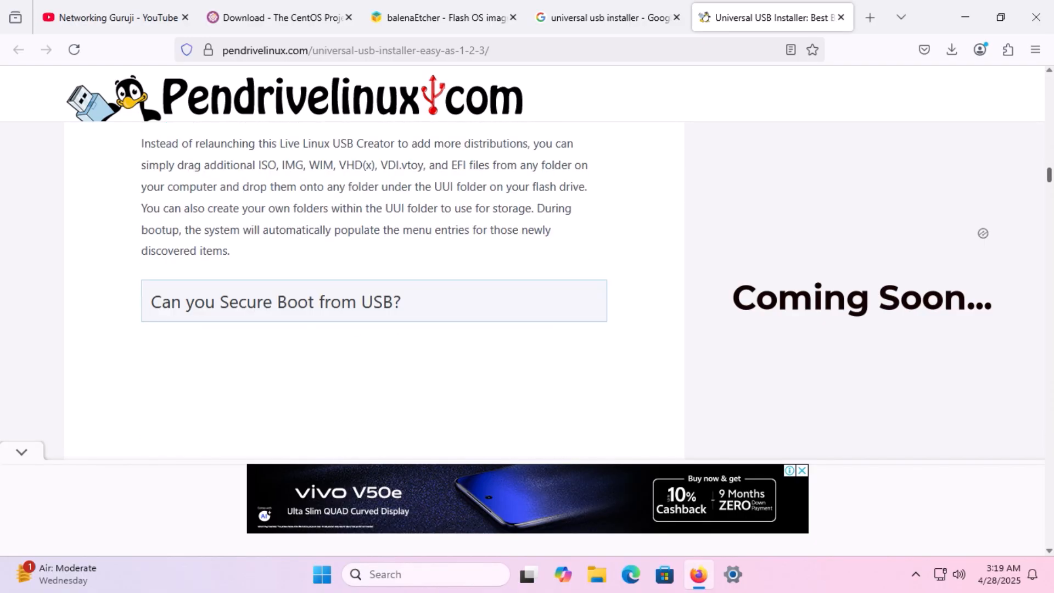
scroll(982, 234, "down", 8)
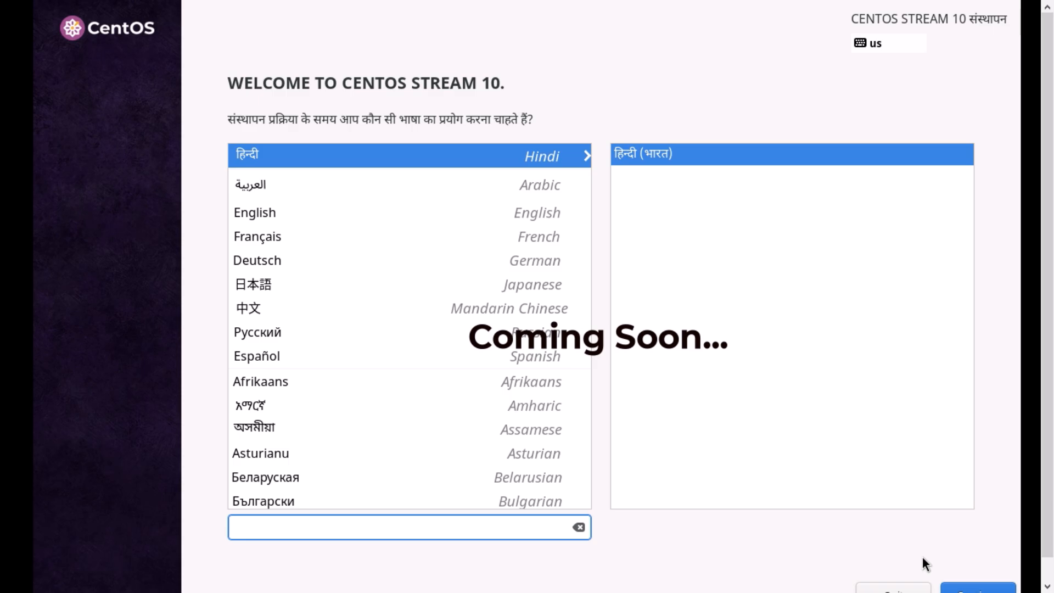
- Choose English (United States) as the CentOS Stream 10 installation language and continue
left_click(254, 213)
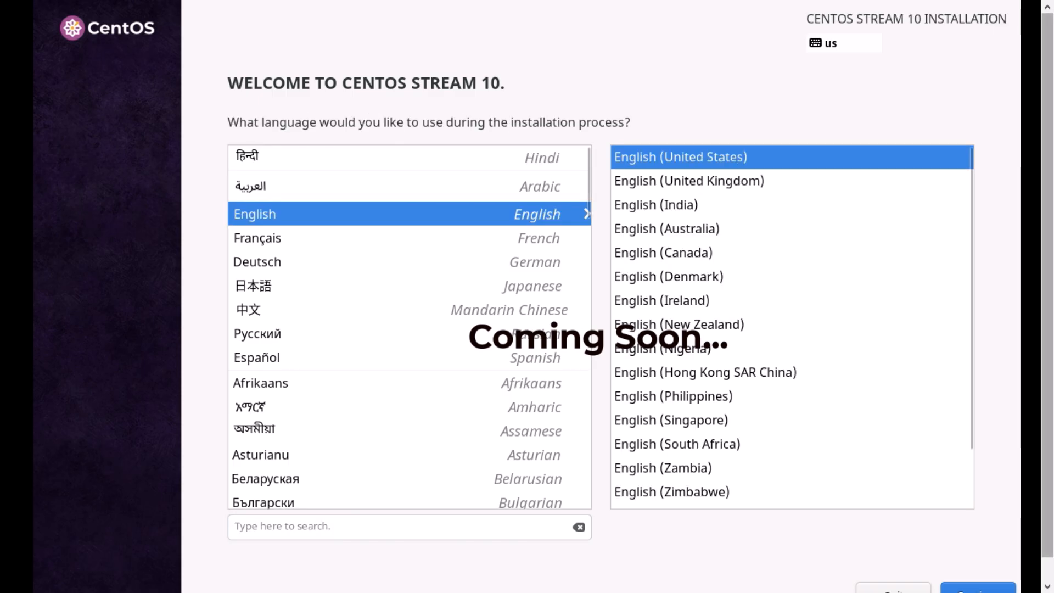
scroll(550, 296, "down", 1)
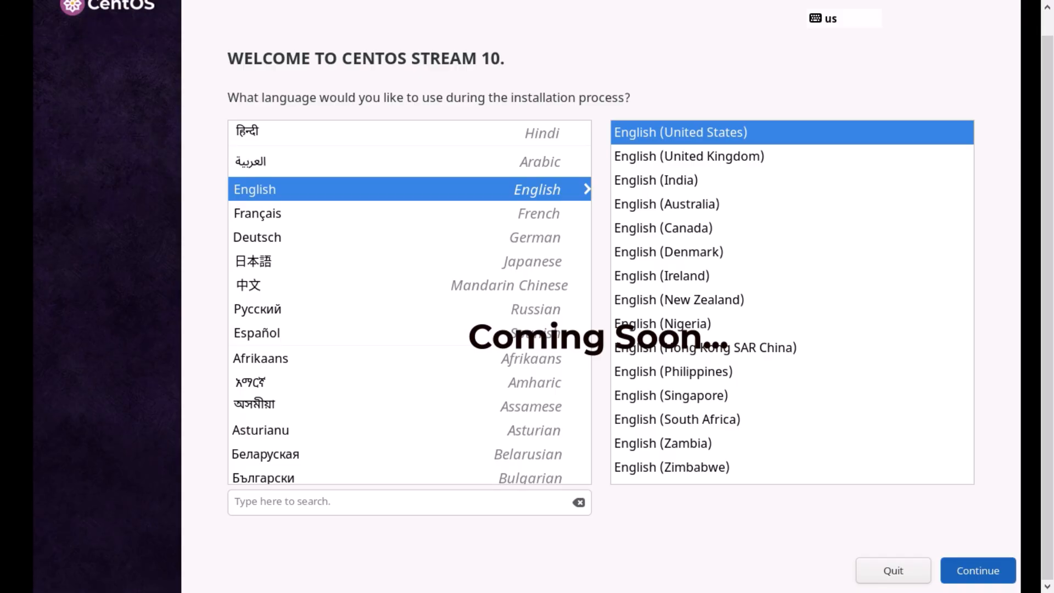
key("Return")
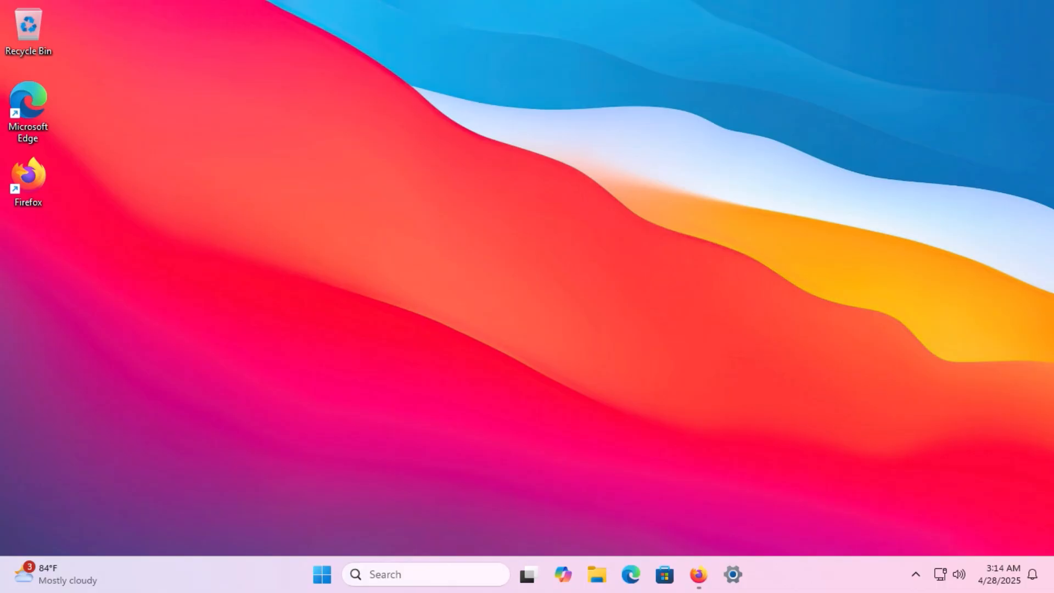
- Switch to Firefox and look through the latest videos on the Networking Guruji YouTube channel
left_click(698, 574)
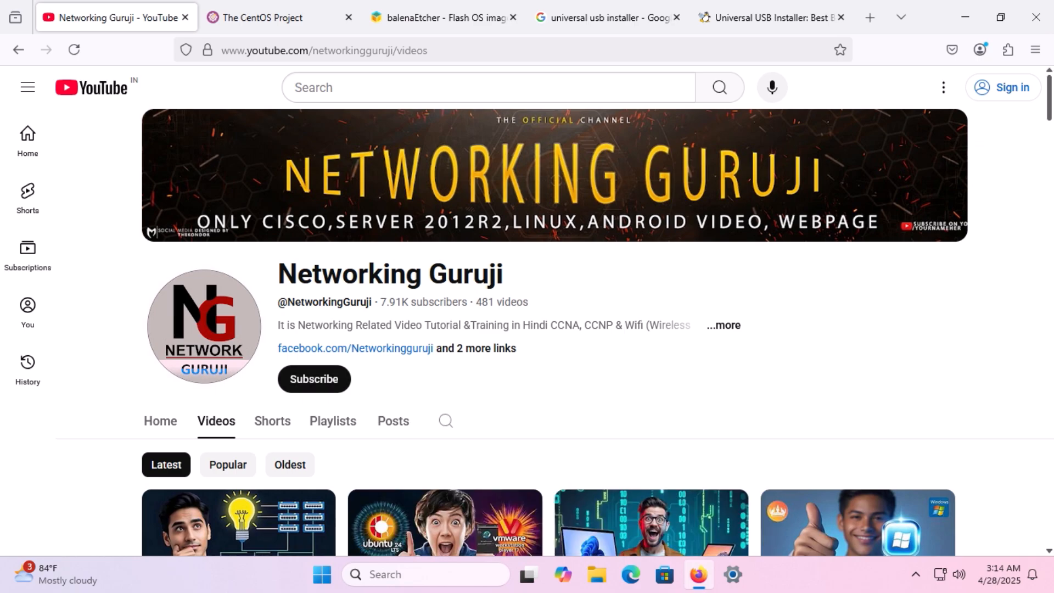
scroll(555, 333, "down", 2)
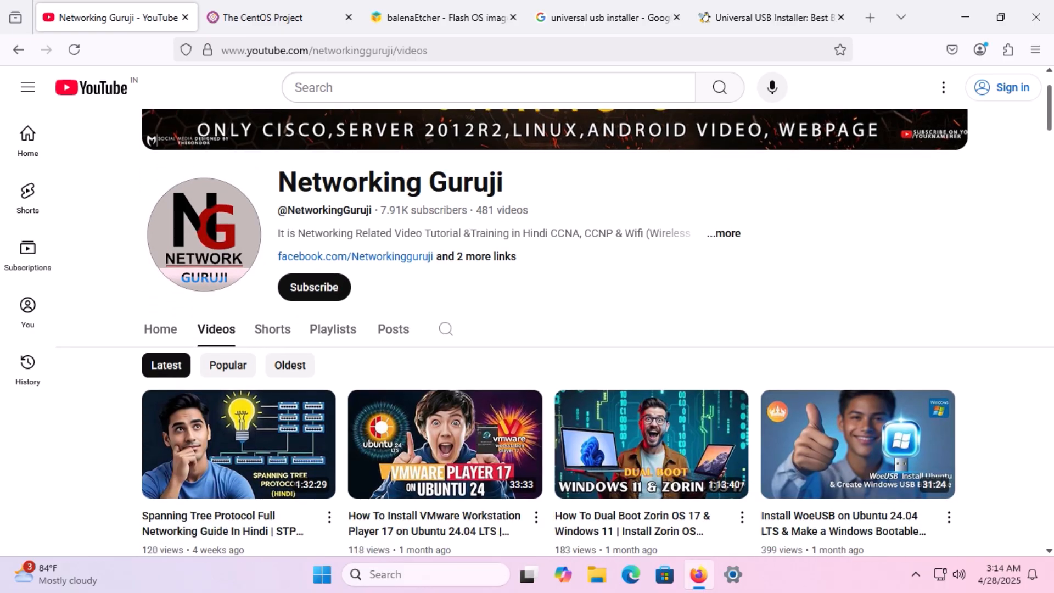
scroll(555, 332, "down", 1)
scroll(554, 333, "down", 4)
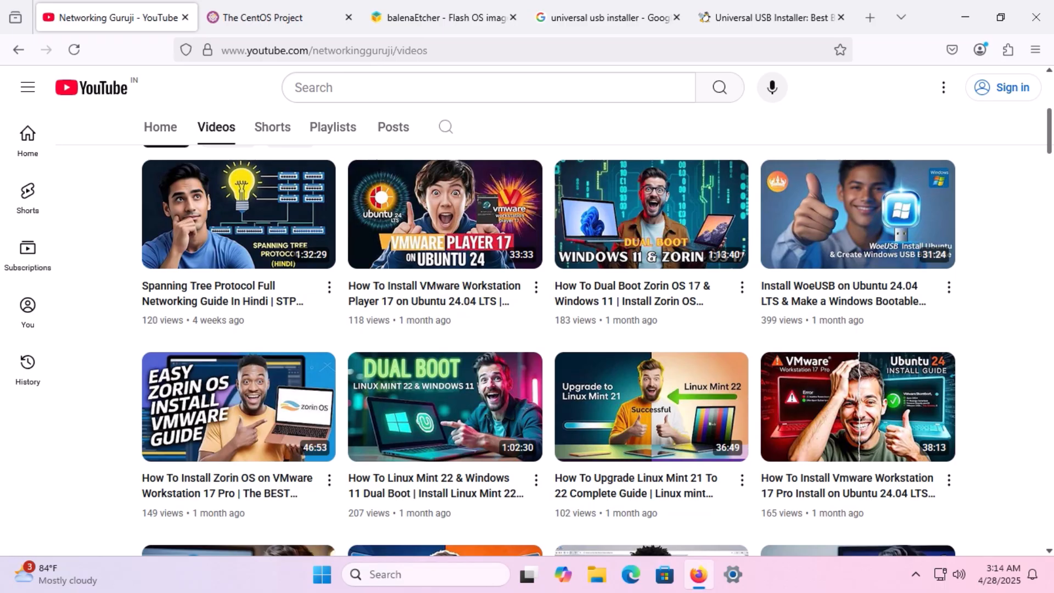
scroll(555, 332, "down", 3)
scroll(555, 333, "down", 2)
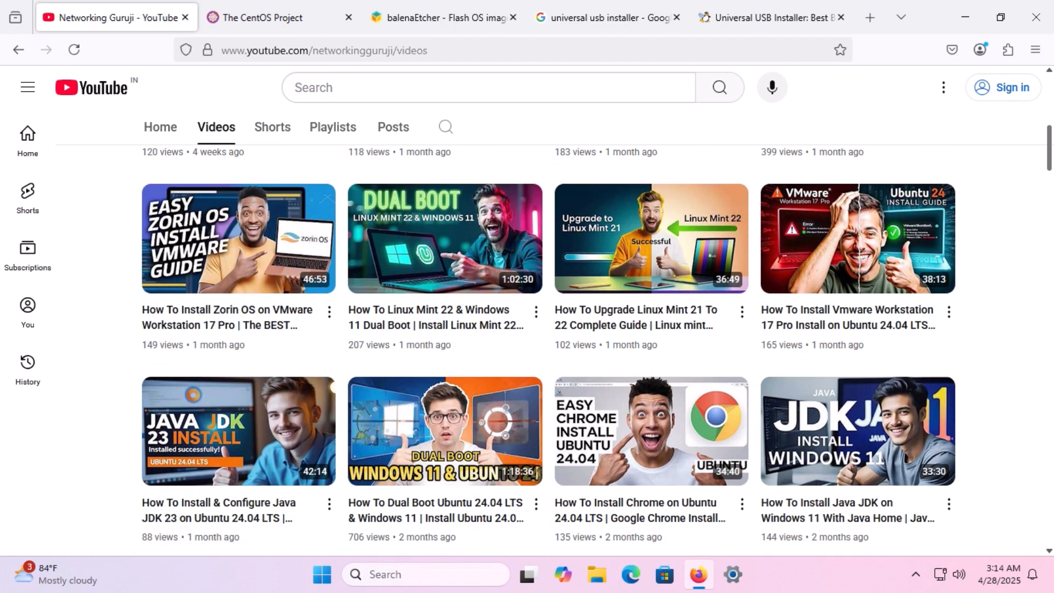
scroll(555, 332, "down", 3)
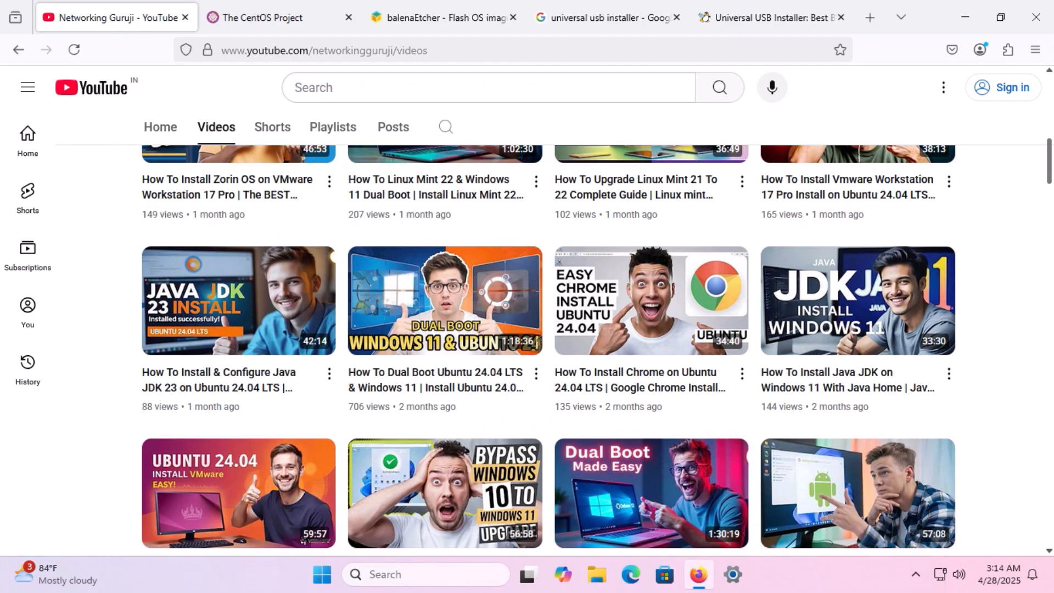
scroll(623, 352, "down", 1)
scroll(549, 351, "down", 1)
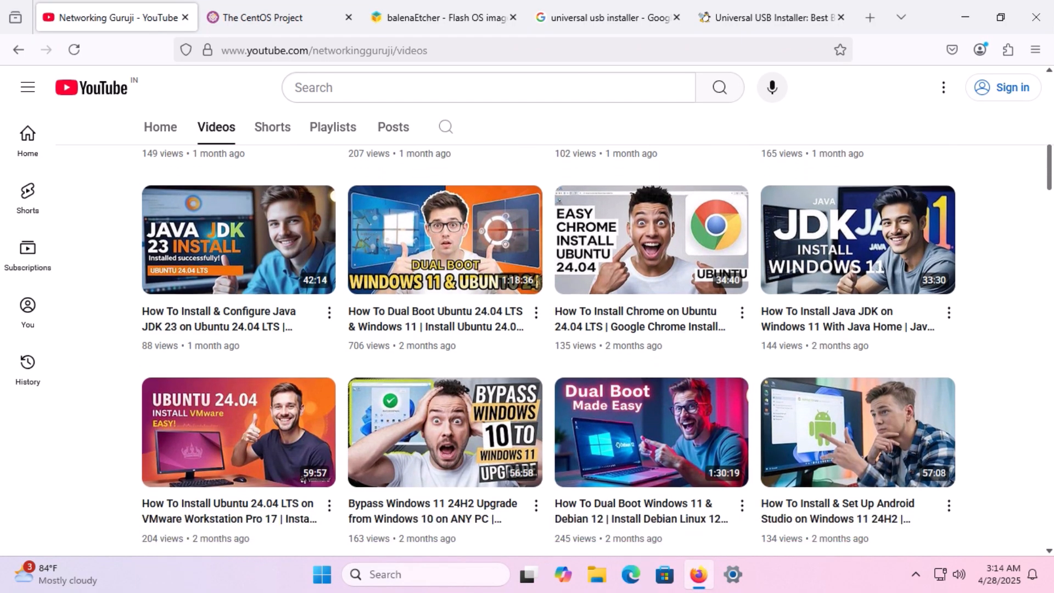
scroll(549, 351, "down", 1)
scroll(549, 351, "down", 3)
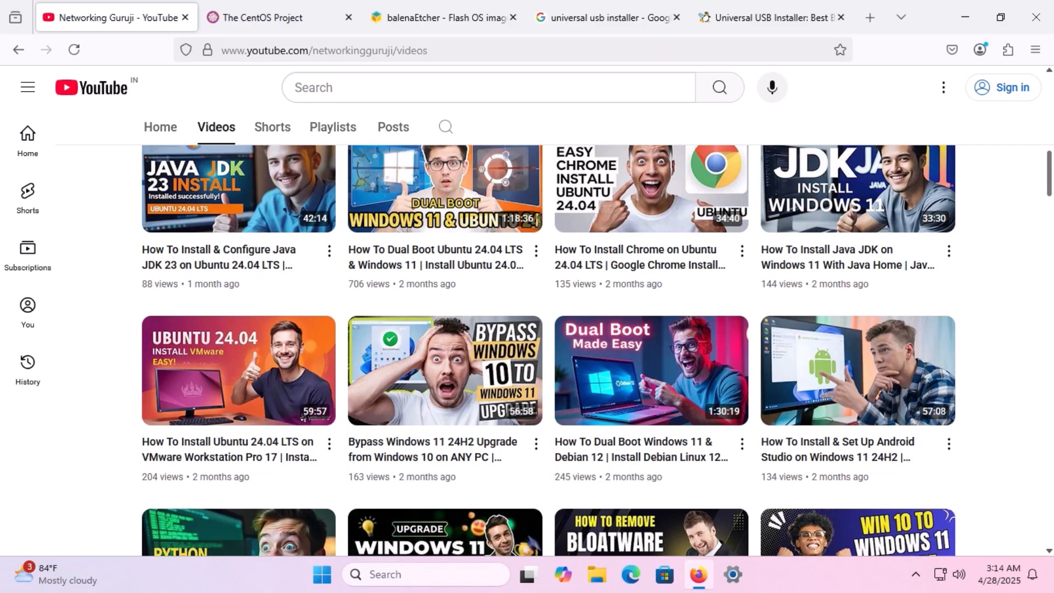
scroll(548, 351, "down", 1)
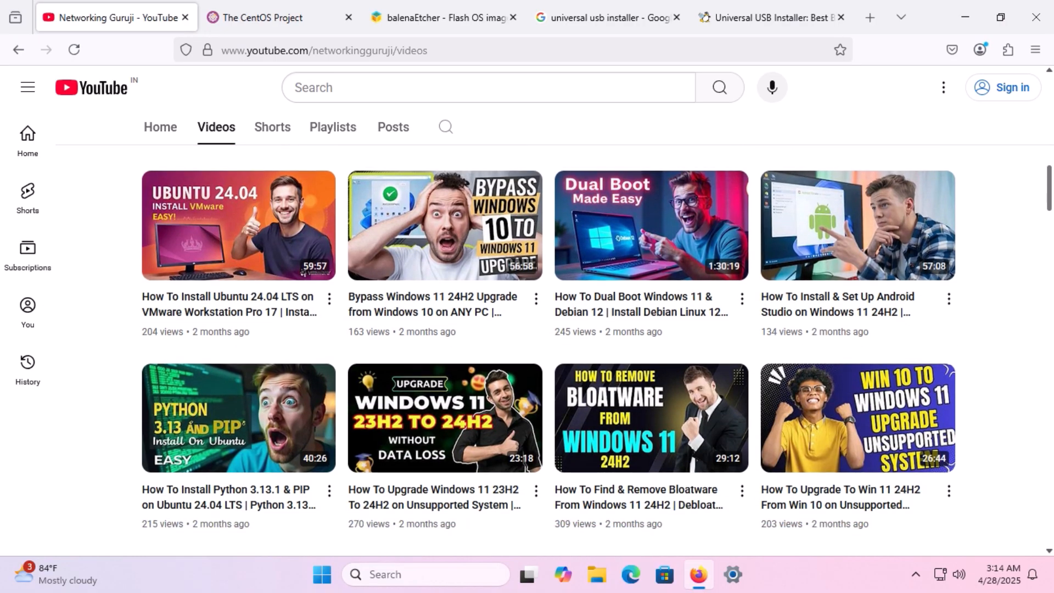
scroll(548, 351, "down", 4)
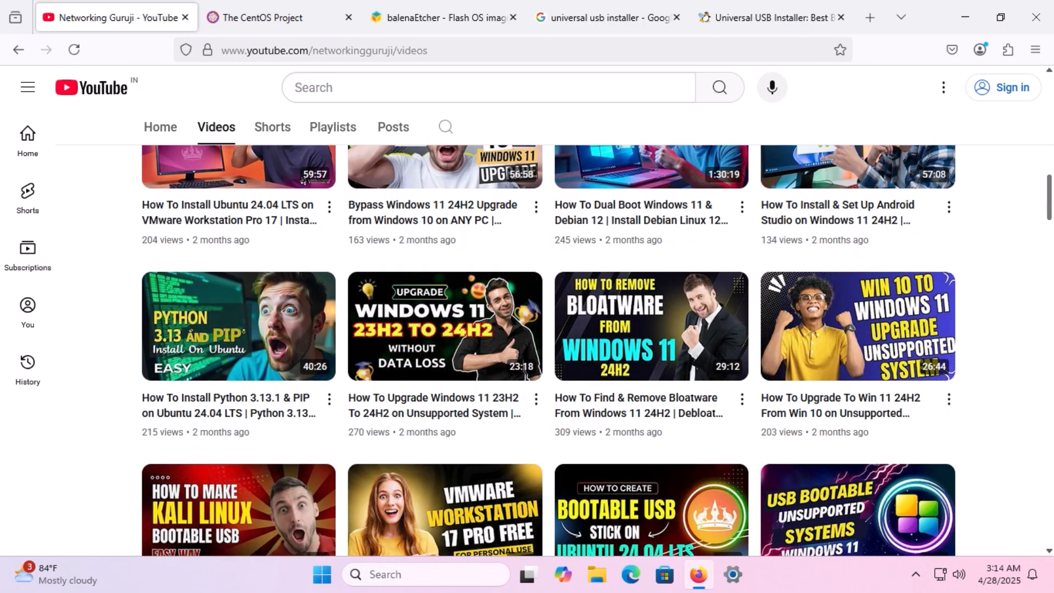
scroll(549, 351, "down", 4)
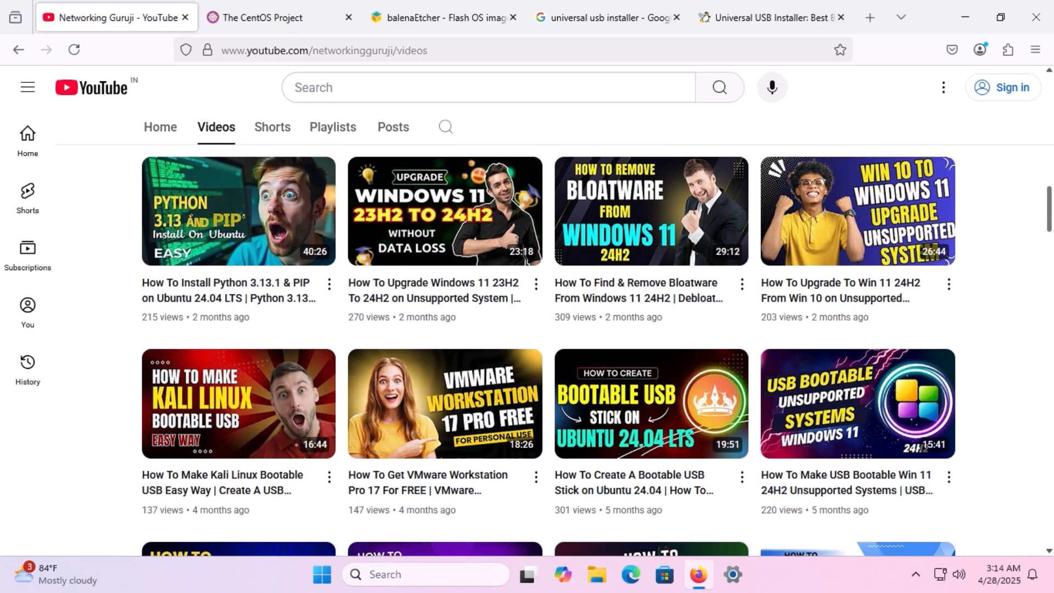
scroll(549, 352, "down", 2)
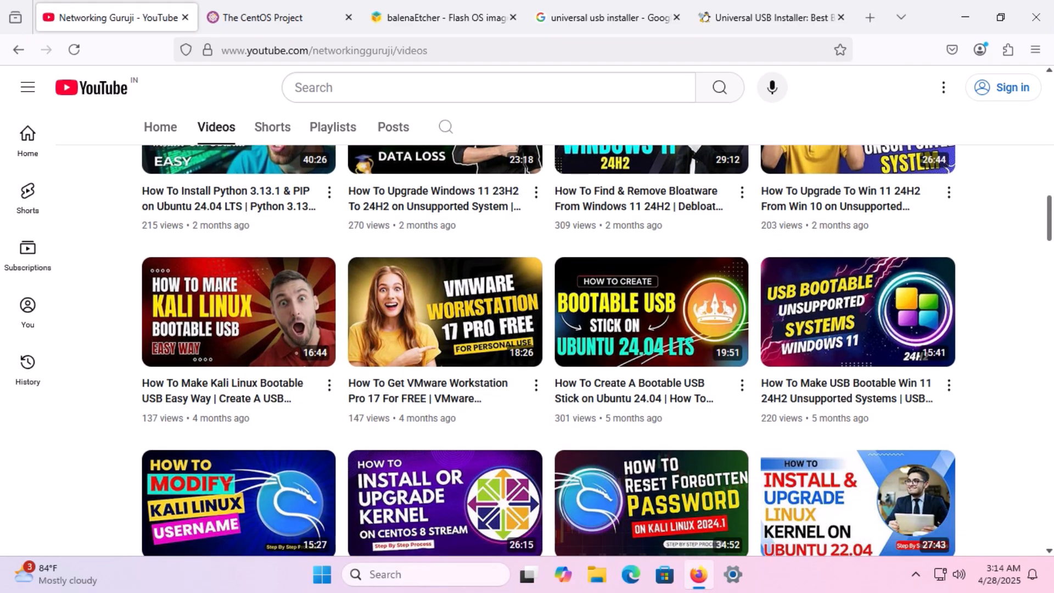
scroll(549, 351, "up", 20)
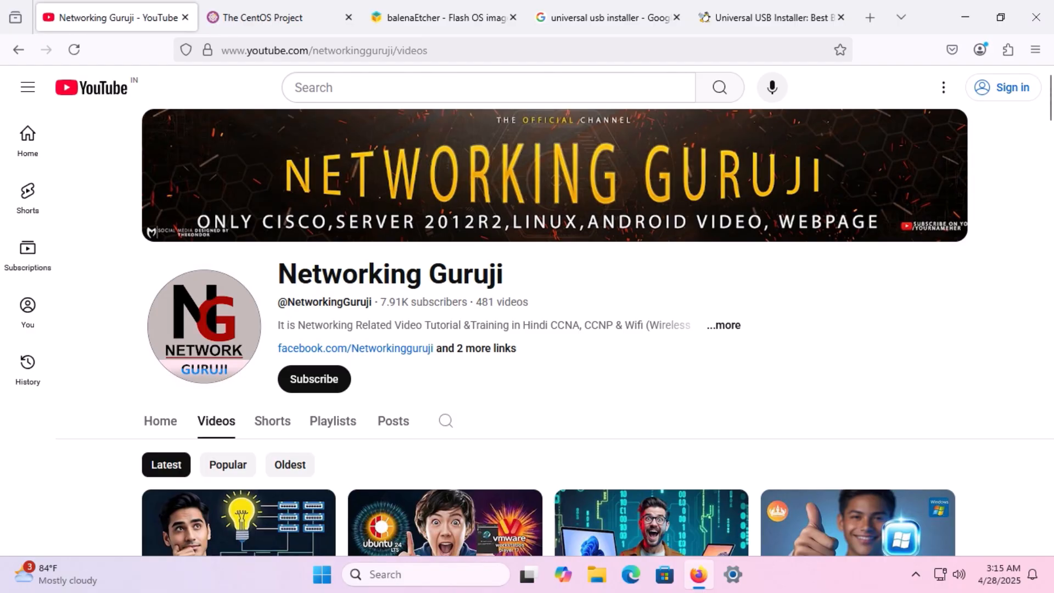
- Open the CentOS Project's download page and show the CentOS Stream 10 table of architectures and ISOs
left_click(264, 17)
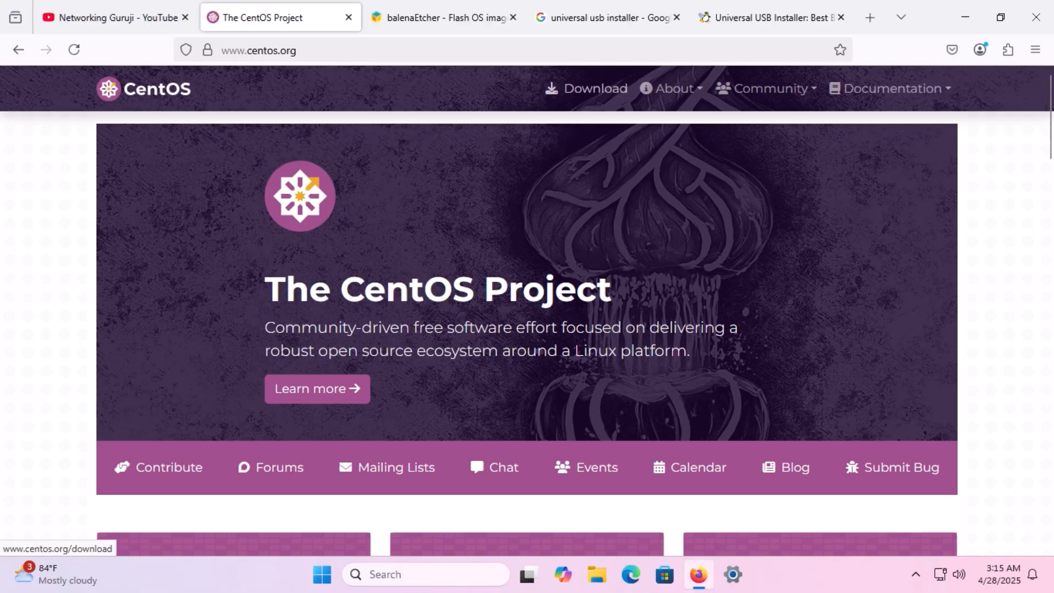
left_click(586, 89)
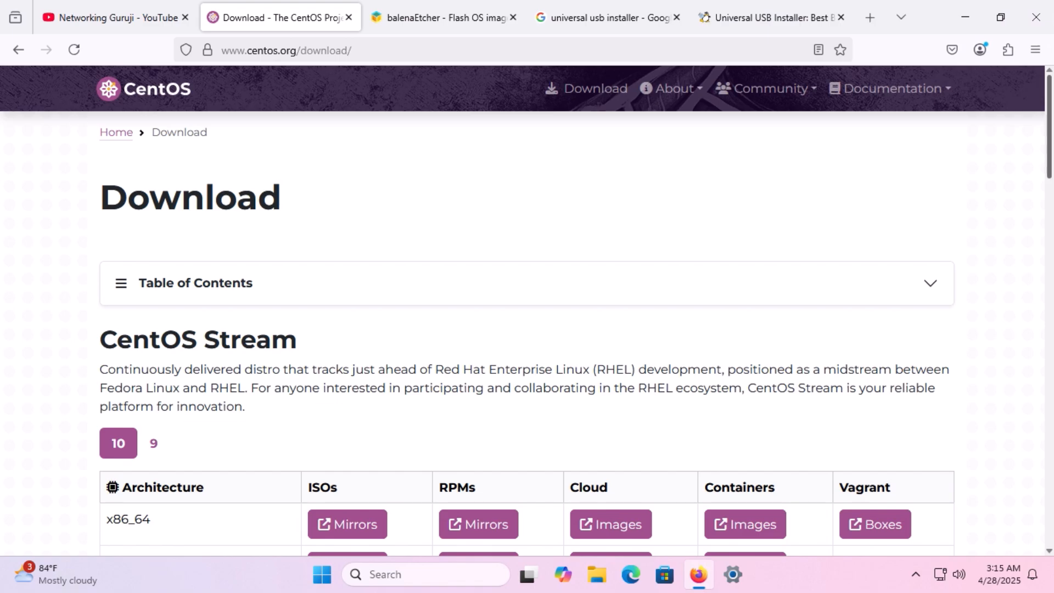
scroll(527, 315, "down", 5)
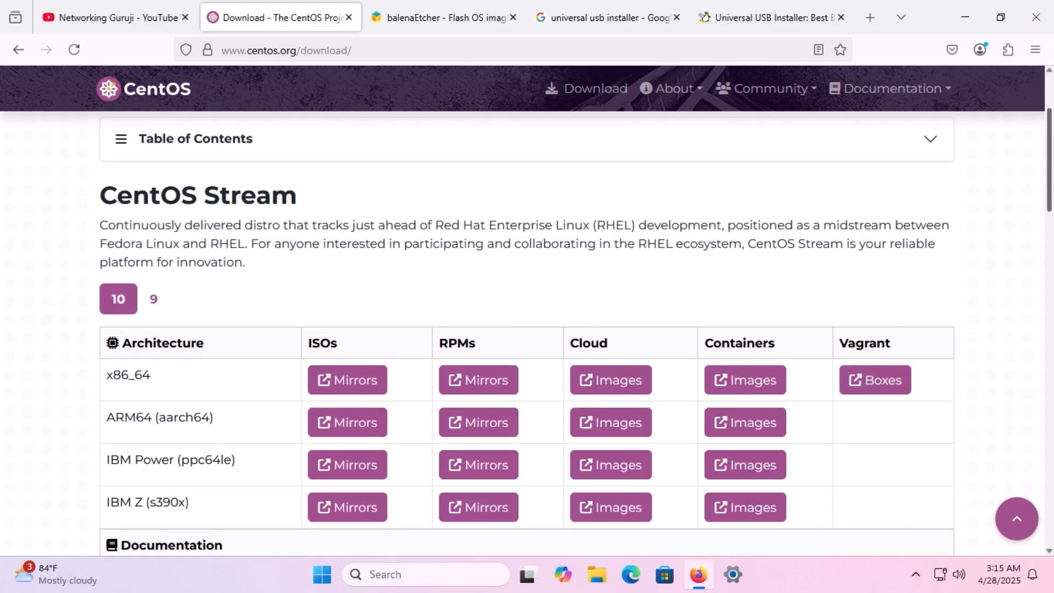
scroll(526, 315, "down", 2)
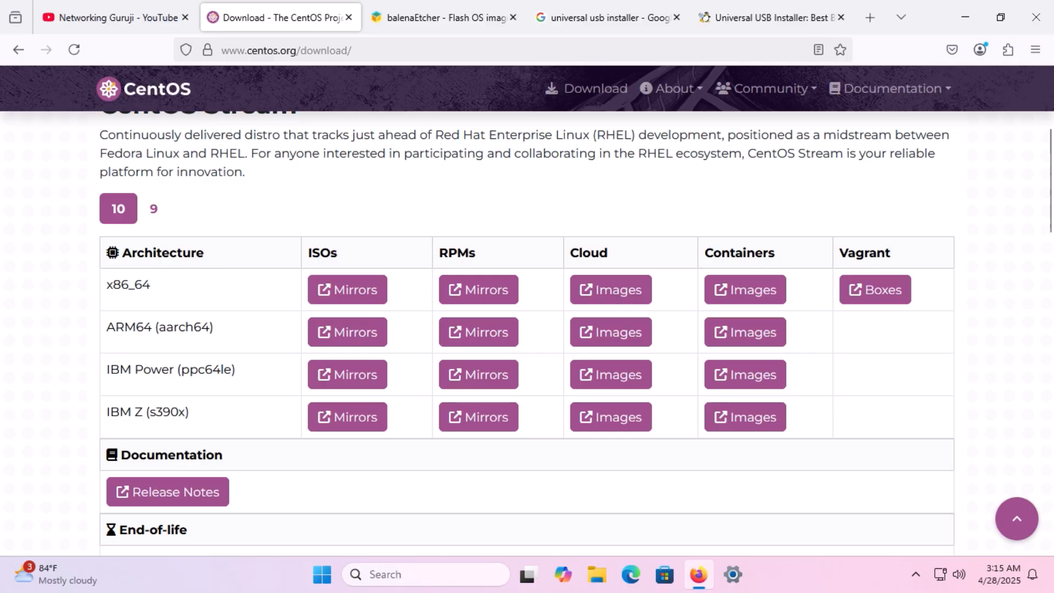
- Start downloading the CentOS Stream 10 x86_64 ISO, cancel the download and dismiss the download list
left_click(348, 290)
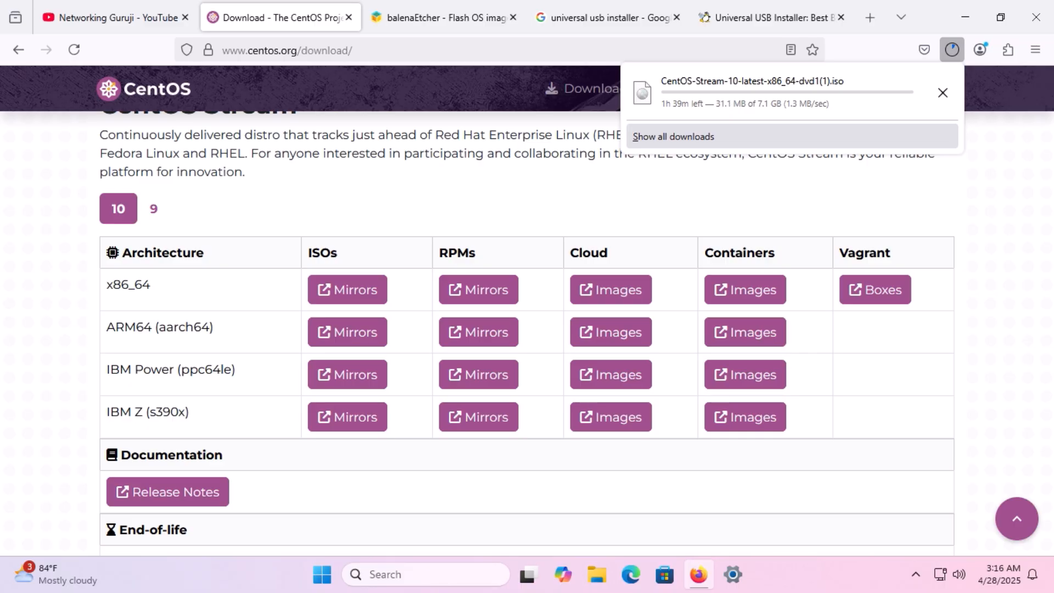
left_click(942, 92)
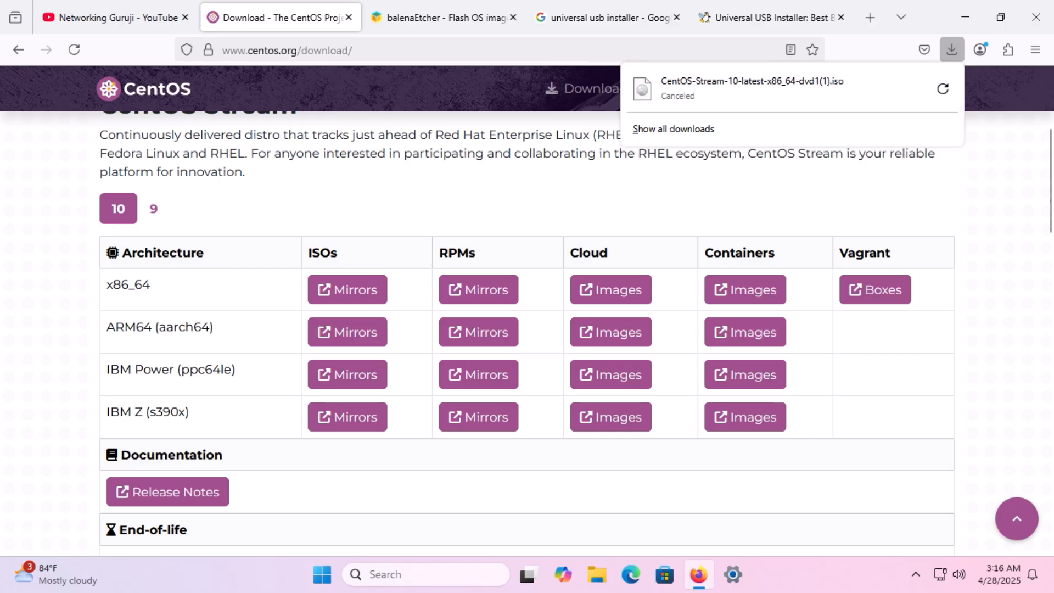
left_click(889, 204)
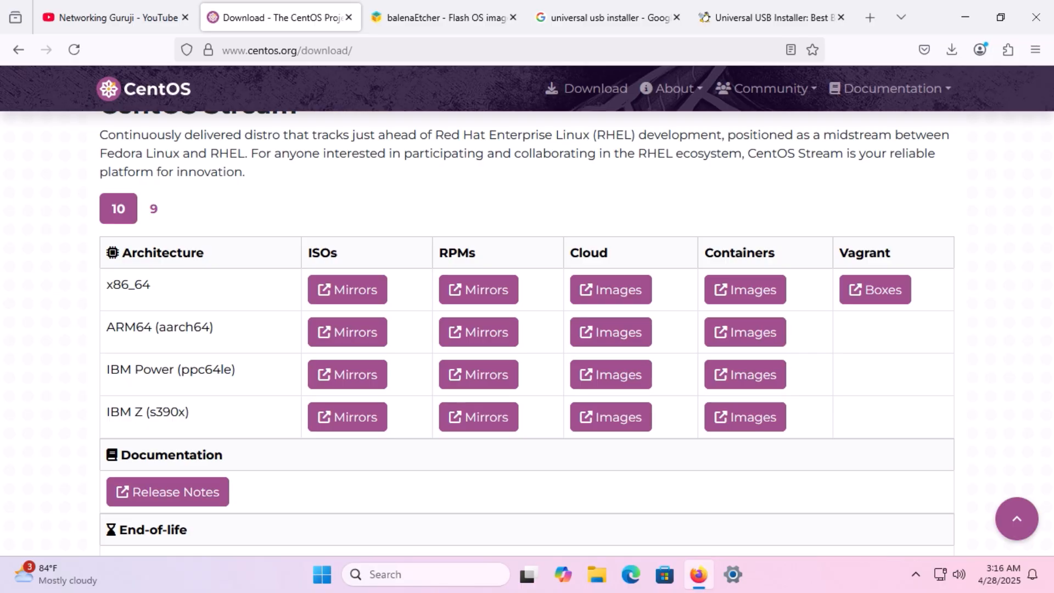
- Show the CentOS Stream 9 downloads in the table
left_click(154, 208)
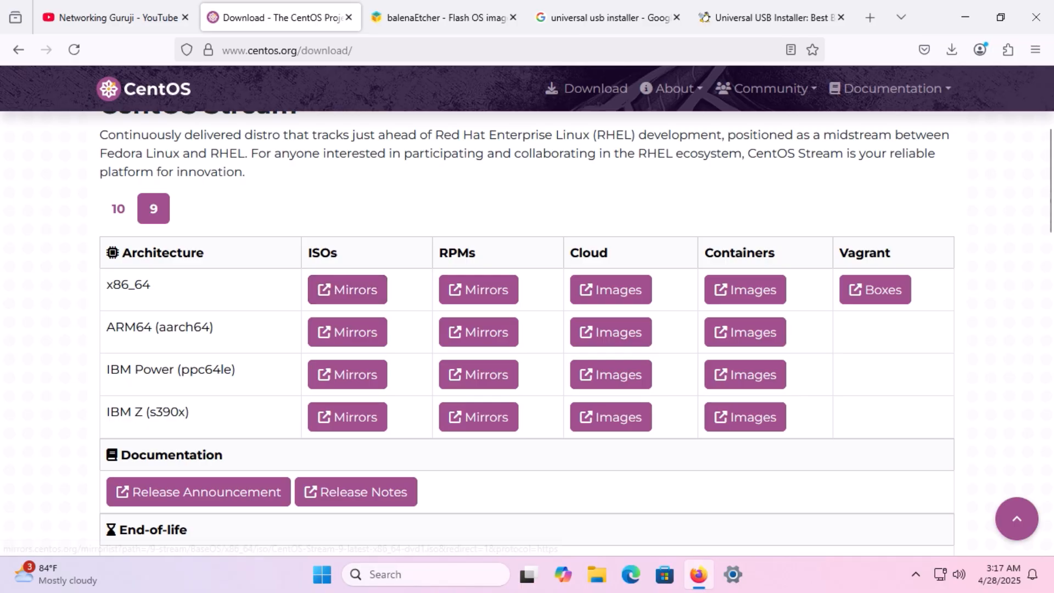
- Go to the open balenaEtcher page and find its Download Etcher list of assets per operating system
key("ctrl+Tab")
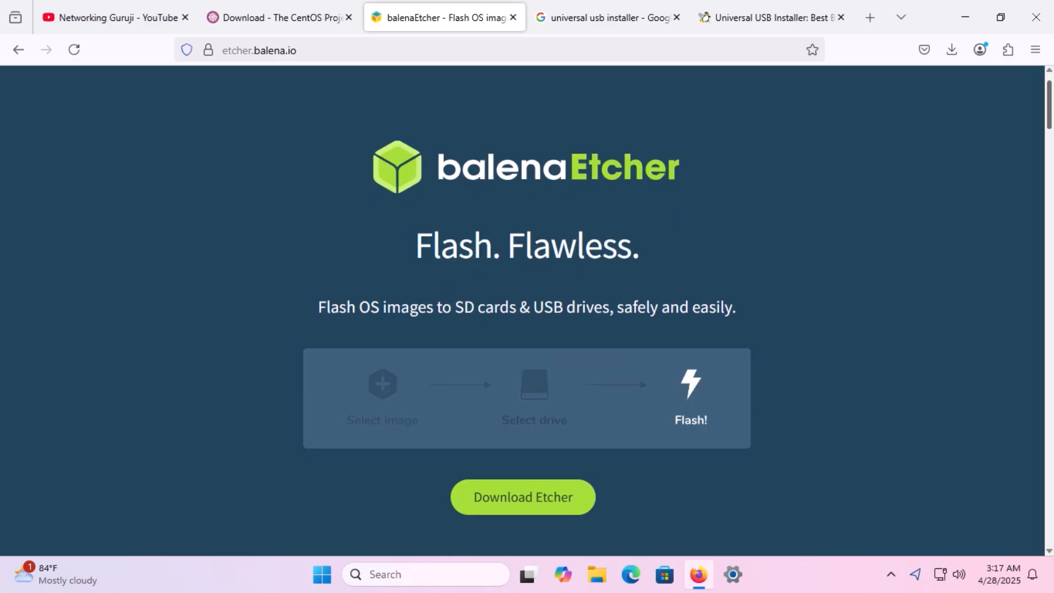
scroll(523, 310, "down", 3)
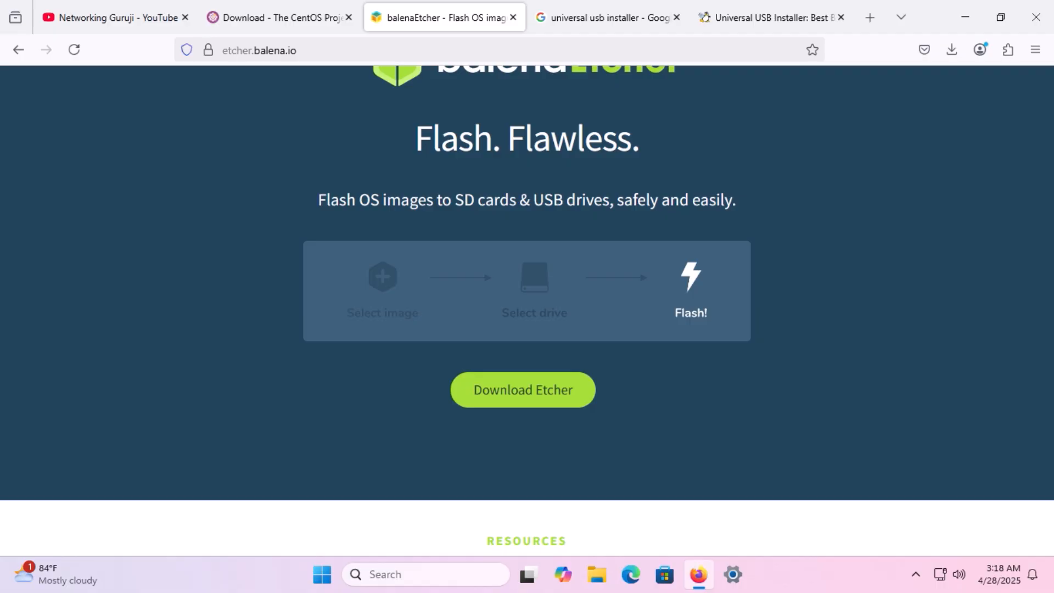
scroll(522, 310, "down", 6)
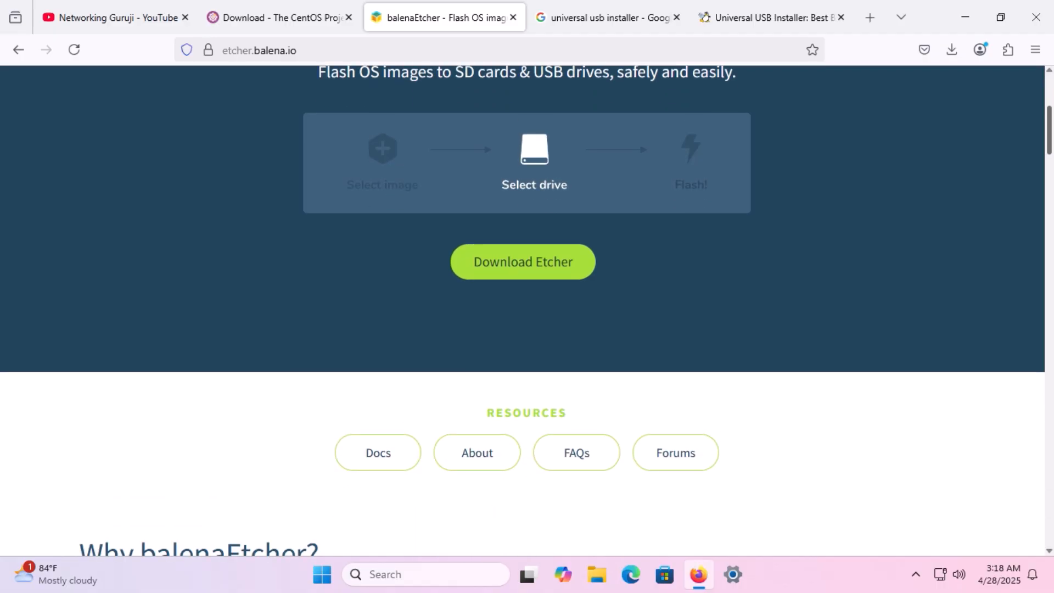
scroll(522, 310, "down", 8)
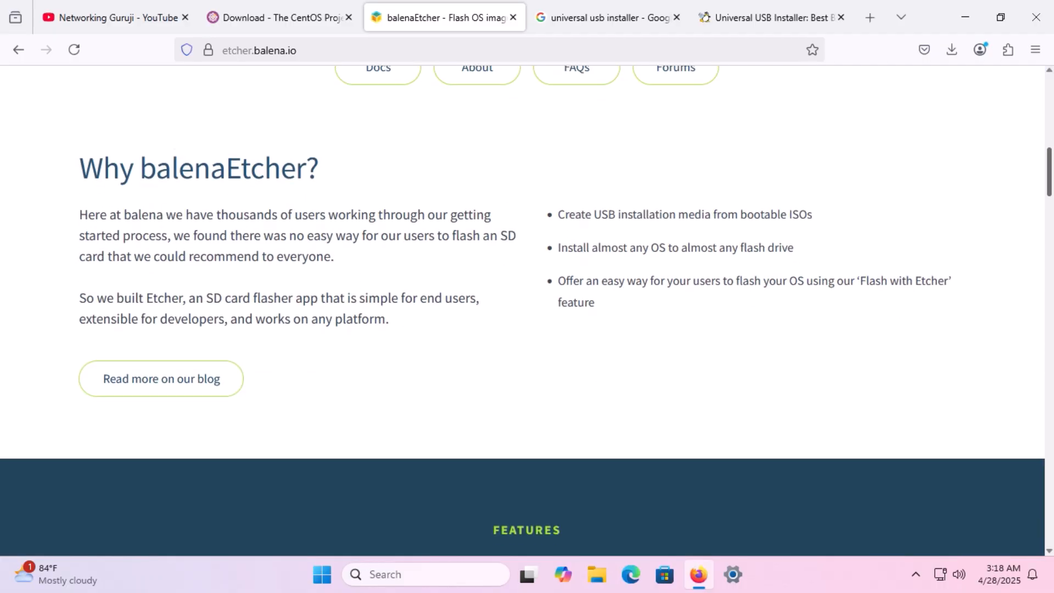
scroll(522, 310, "down", 3)
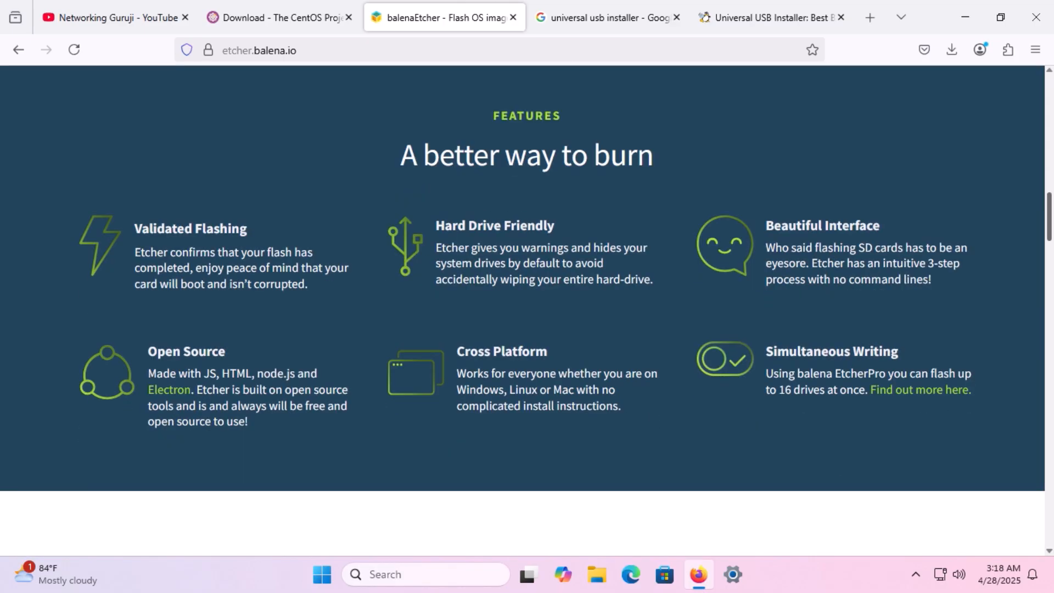
scroll(522, 310, "down", 8)
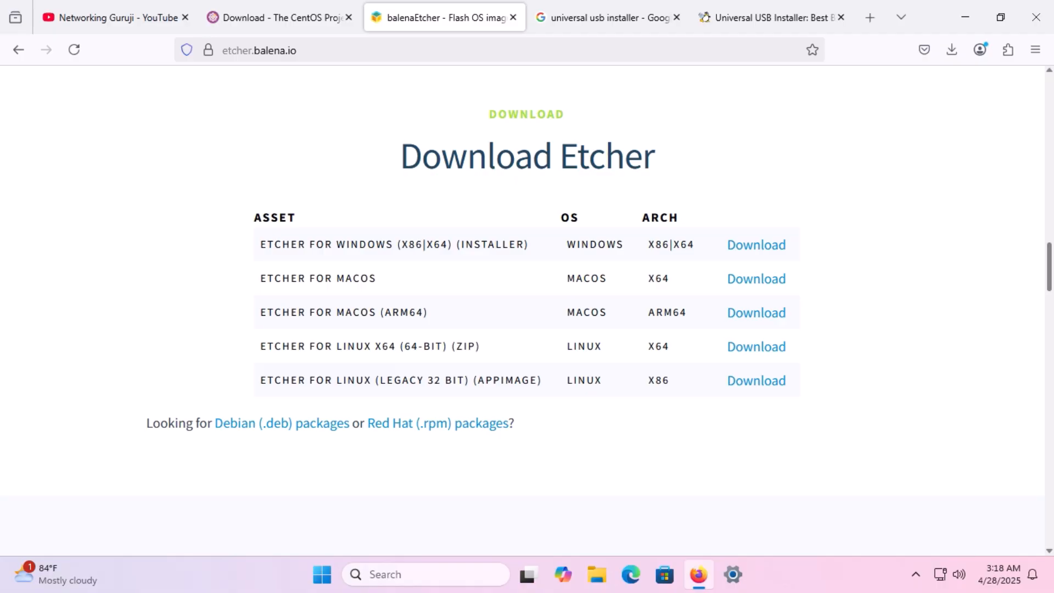
- Open the Pendrive Linux page for Universal USB Installer from the open Google results for "universal usb installer"
scroll(523, 310, "up", 4)
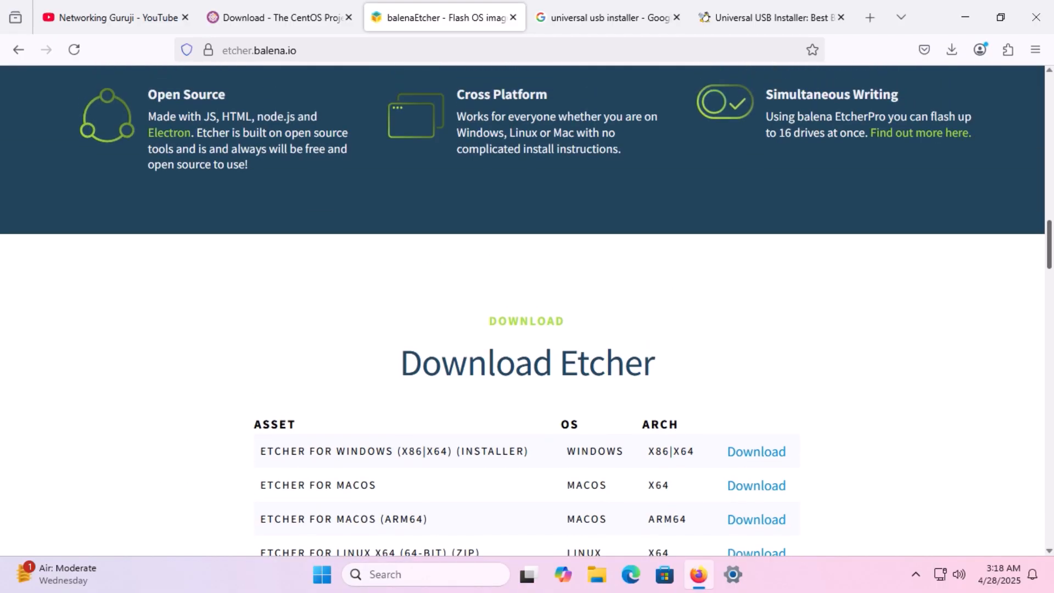
scroll(522, 310, "up", 15)
scroll(522, 310, "up", 4)
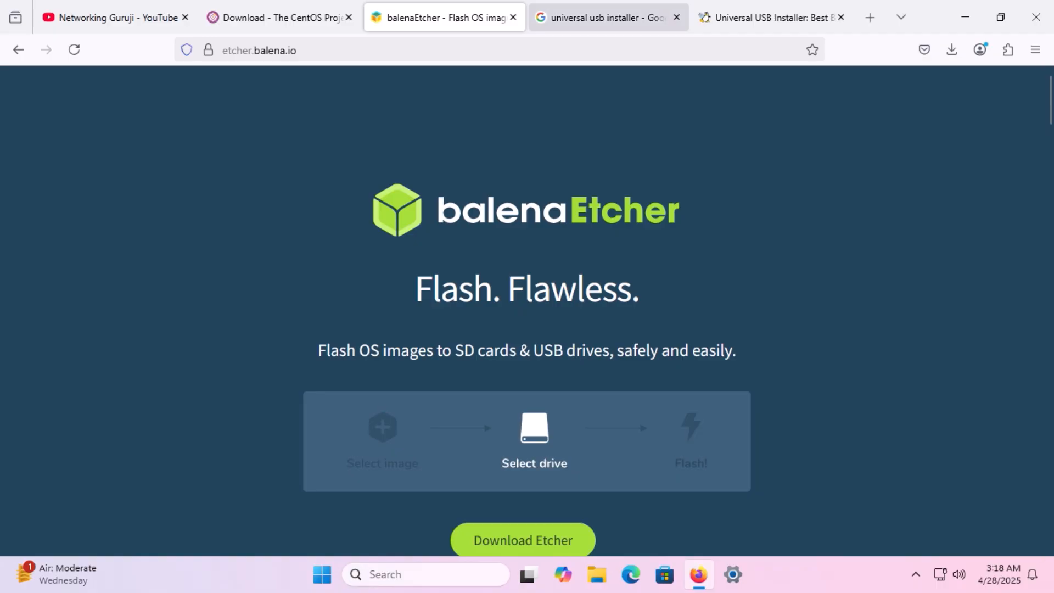
left_click(604, 17)
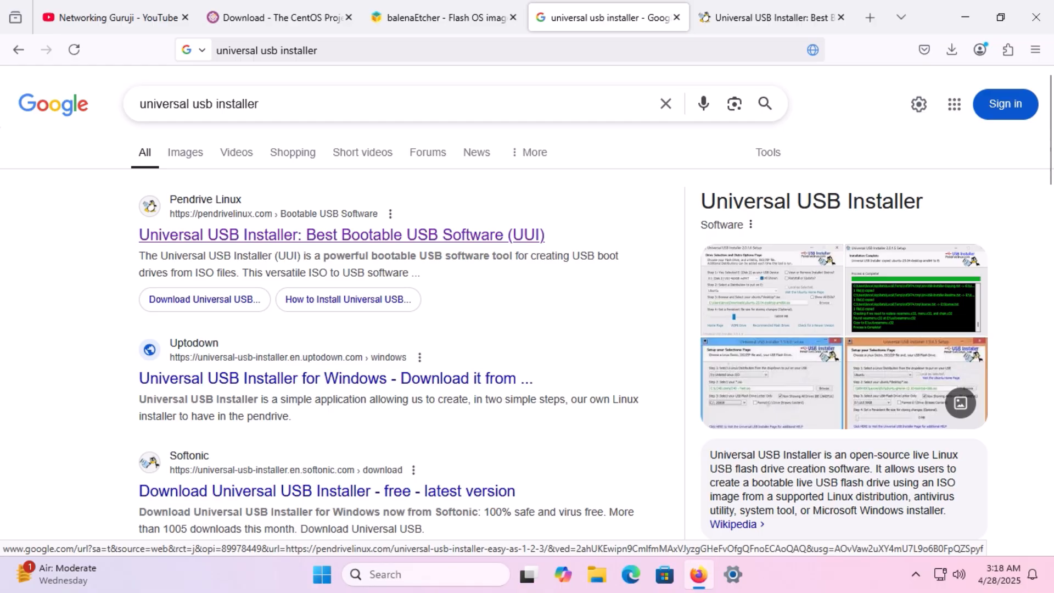
left_click(341, 235)
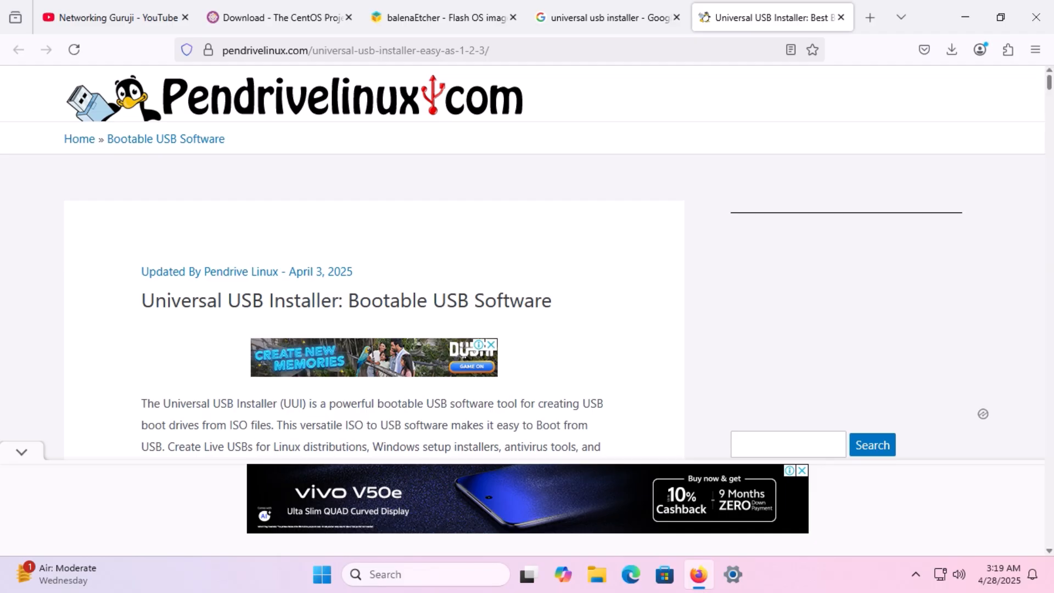
- Download Universal-USB-Installer-2.0.2.7.exe from the page's Download Universal USB Installer section
scroll(527, 291, "down", 3)
scroll(527, 291, "down", 5)
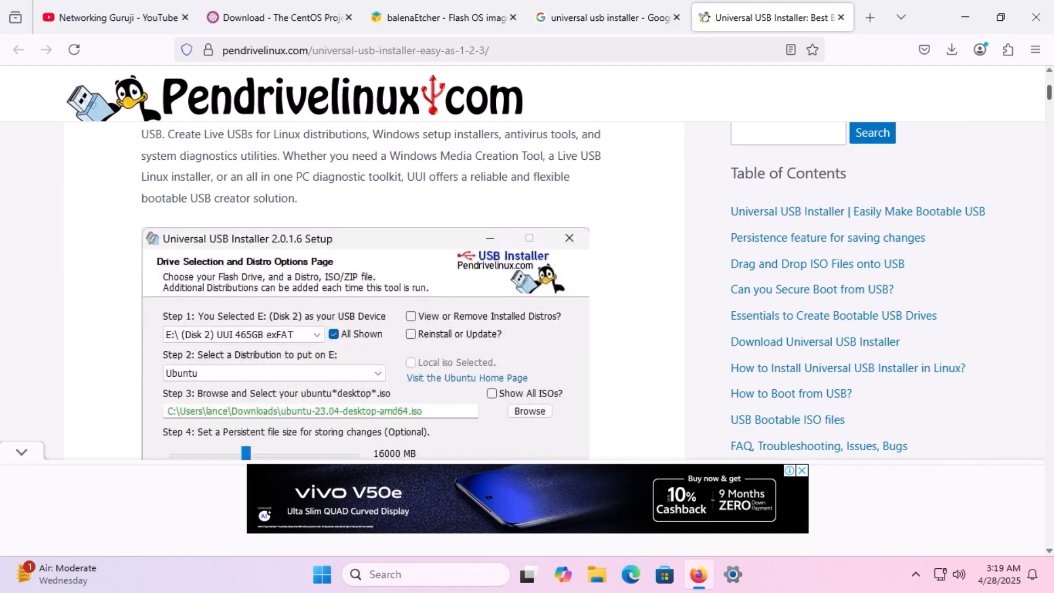
scroll(526, 291, "down", 12)
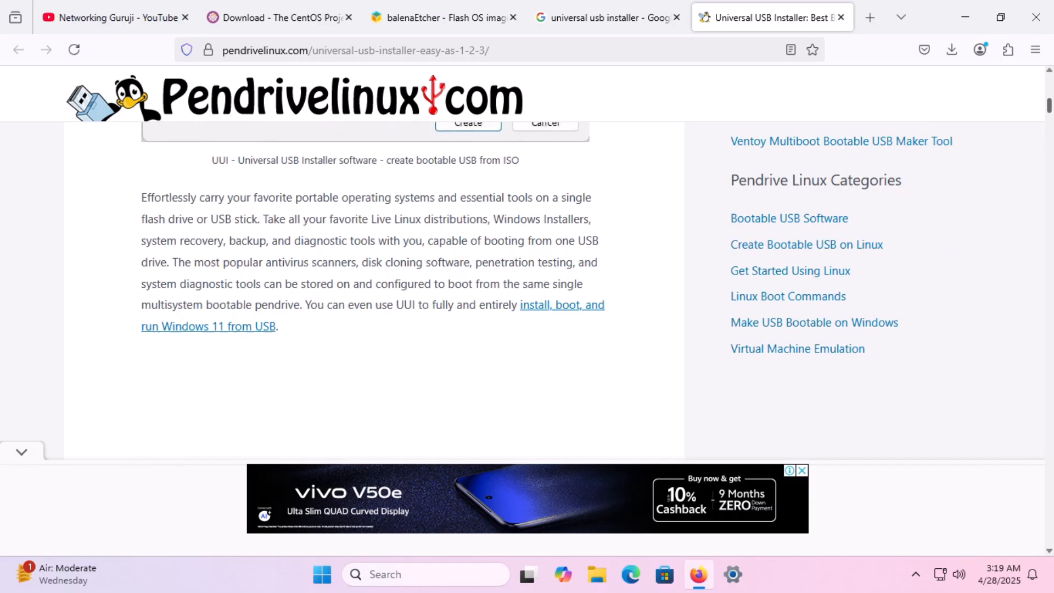
scroll(982, 233, "down", 12)
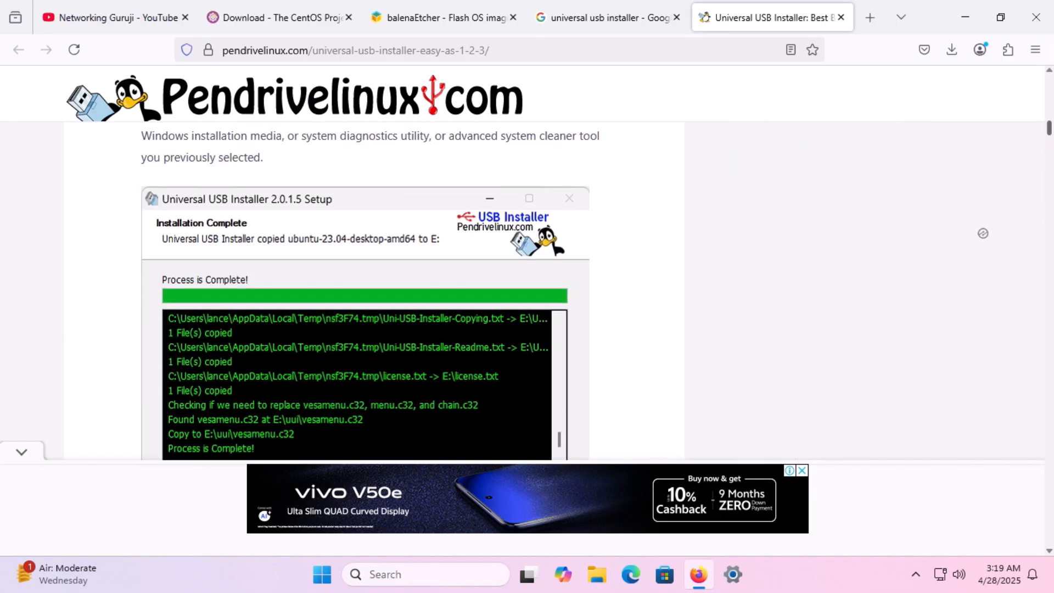
scroll(983, 234, "down", 12)
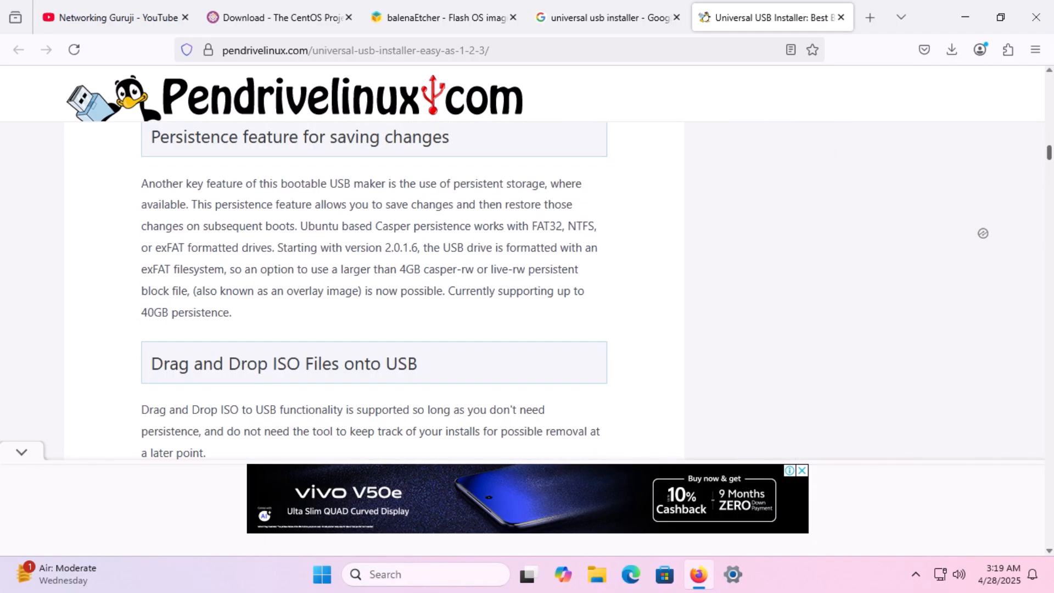
scroll(982, 234, "down", 12)
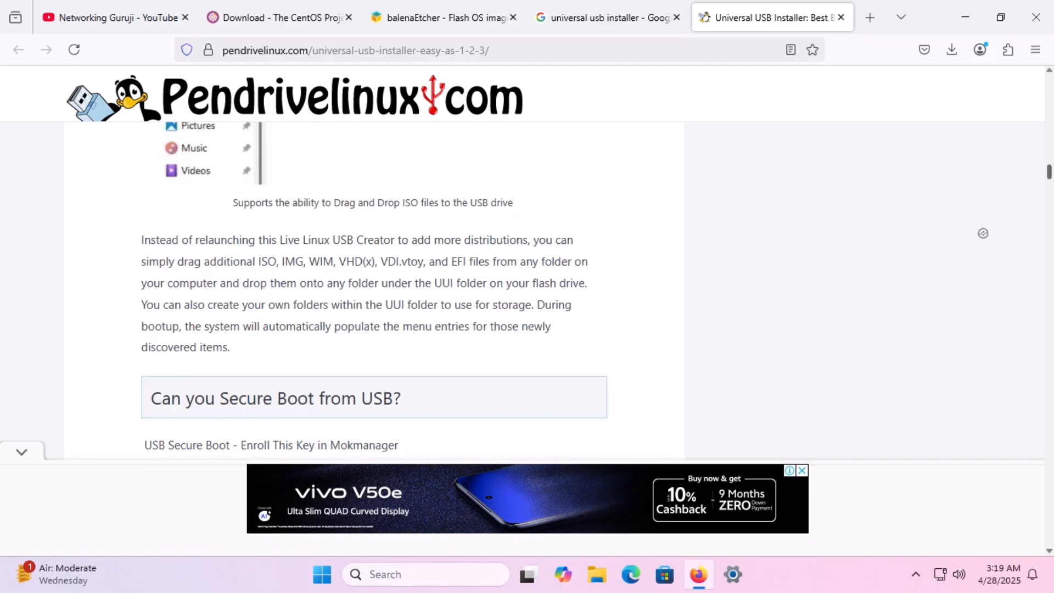
scroll(982, 233, "down", 5)
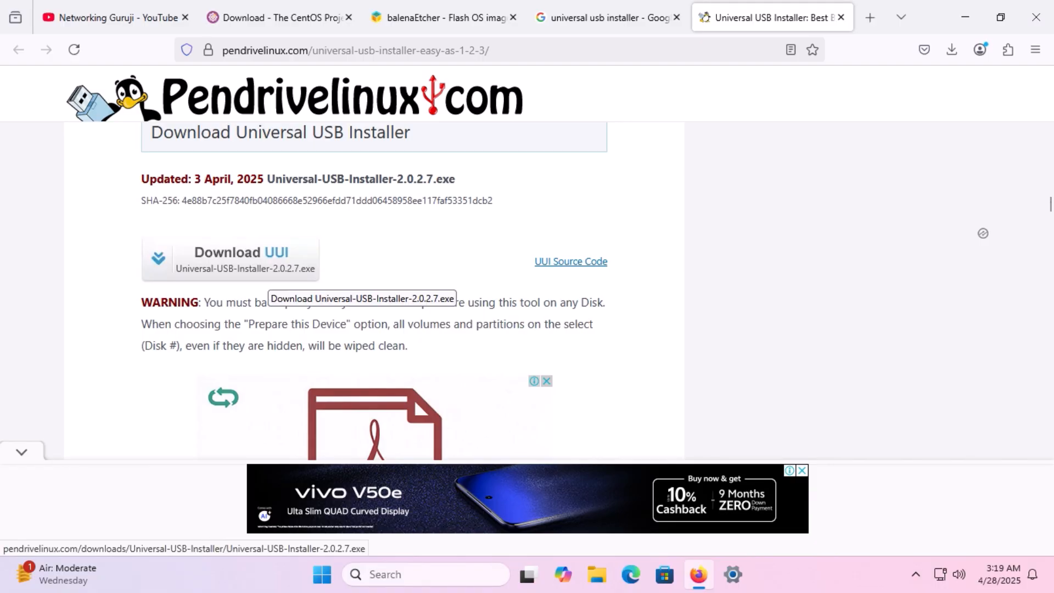
left_click(258, 269)
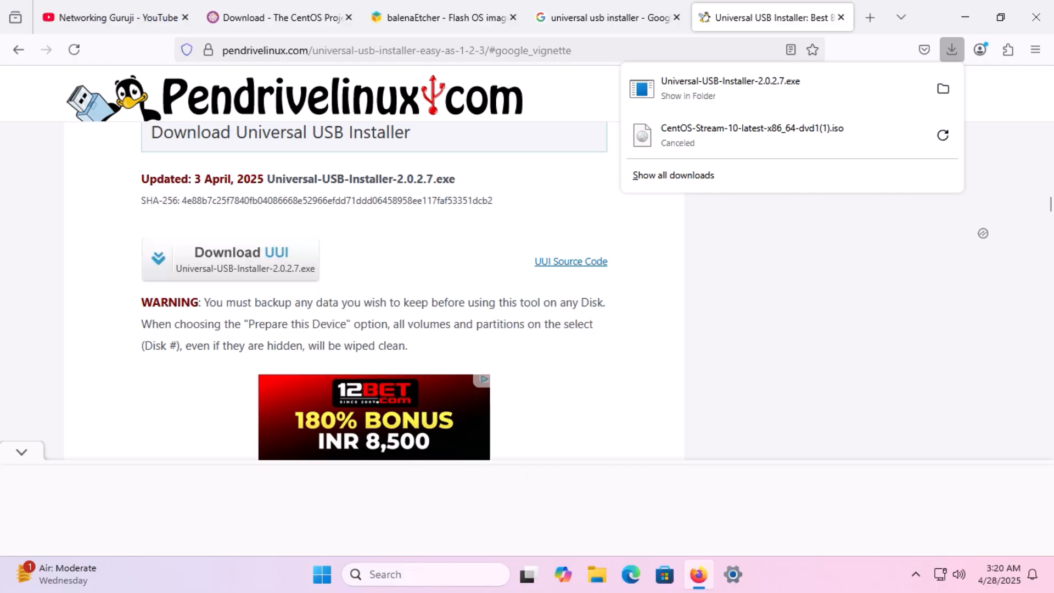
- Run Universal-USB-Installer-2.0.2.7 from the Downloads folder, allow it to make changes, and accept its license agreement
left_click(942, 88)
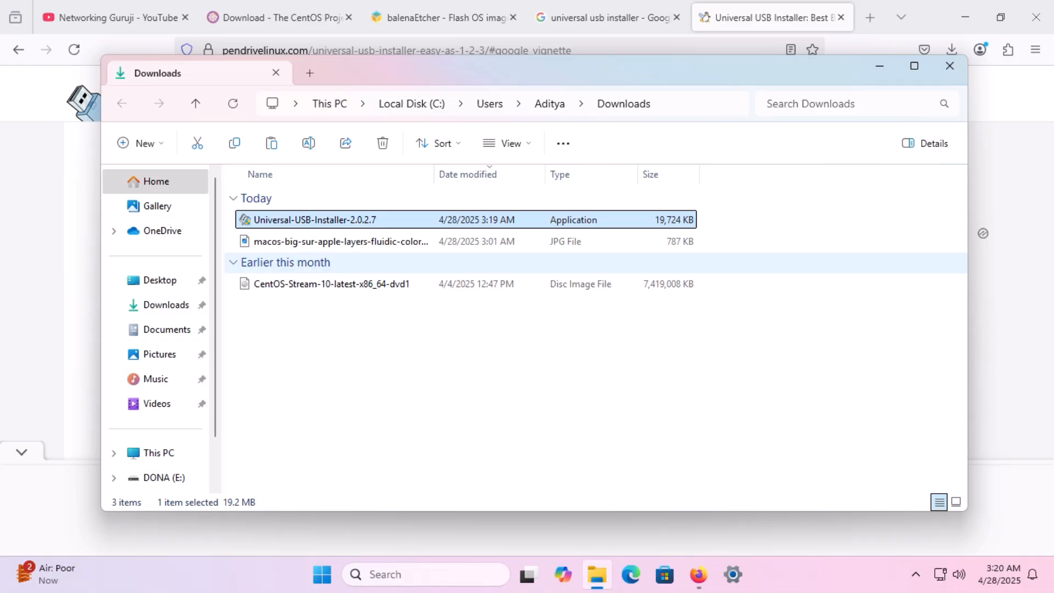
left_click(166, 305)
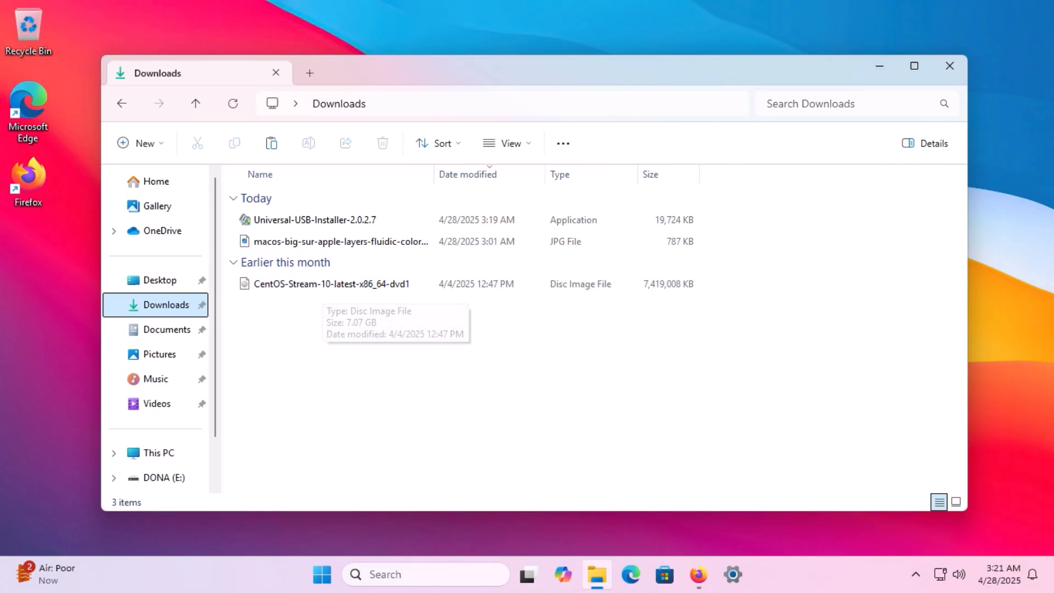
double_click(328, 220)
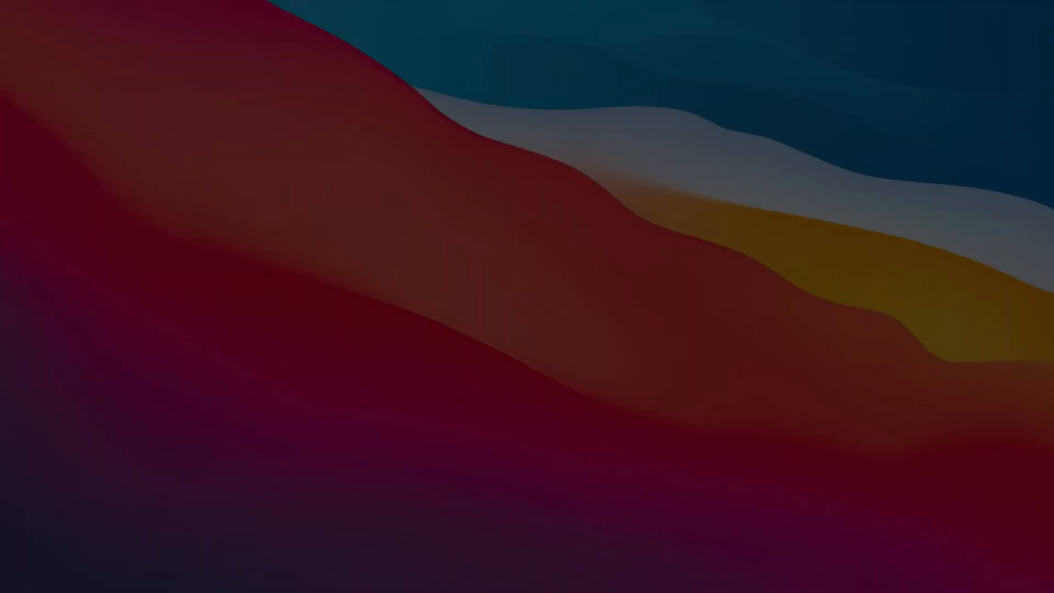
key("alt+y")
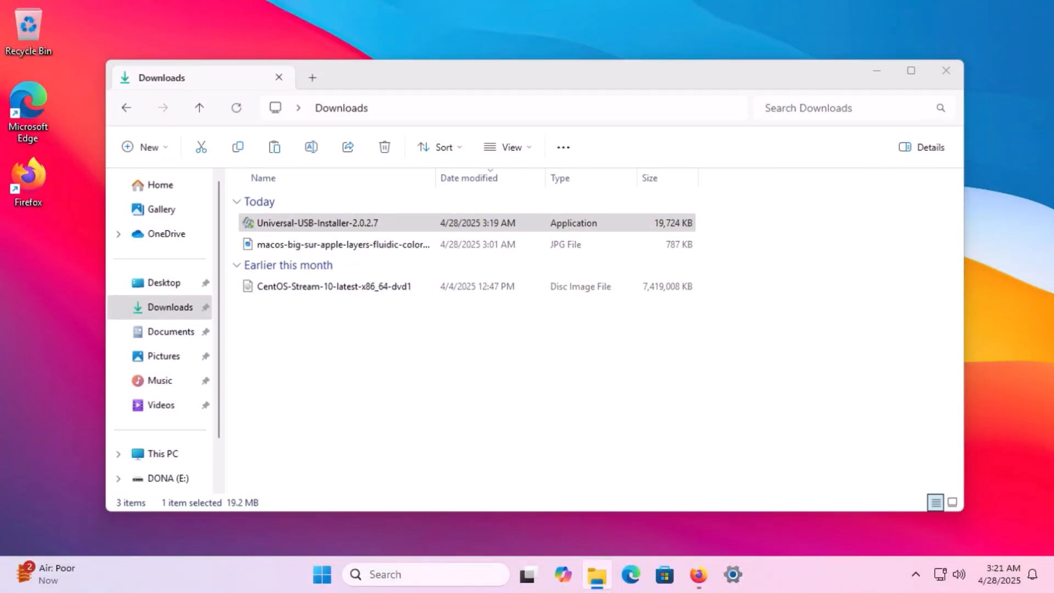
left_click(879, 65)
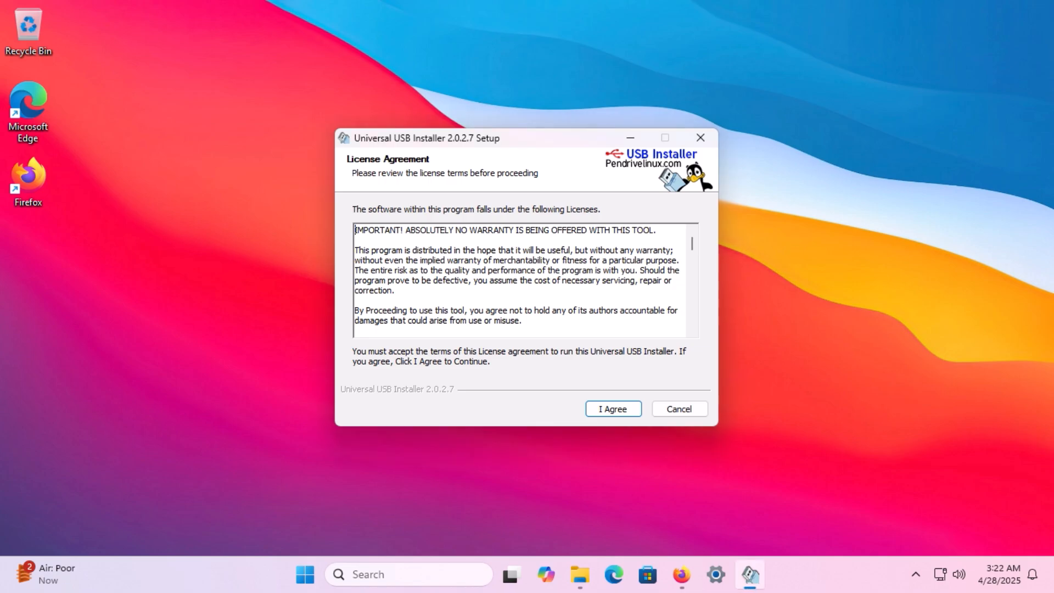
left_click(613, 408)
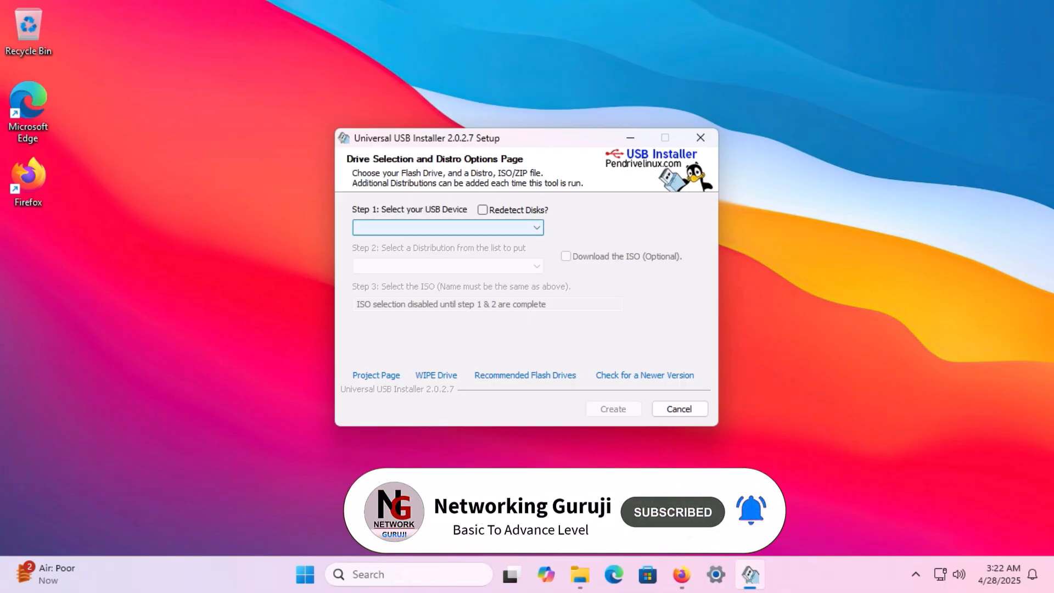
- Choose the 15GB USB drive E: (Disk 1) as the USB device and prepare it, agreeing to wipe its data
left_click(448, 227)
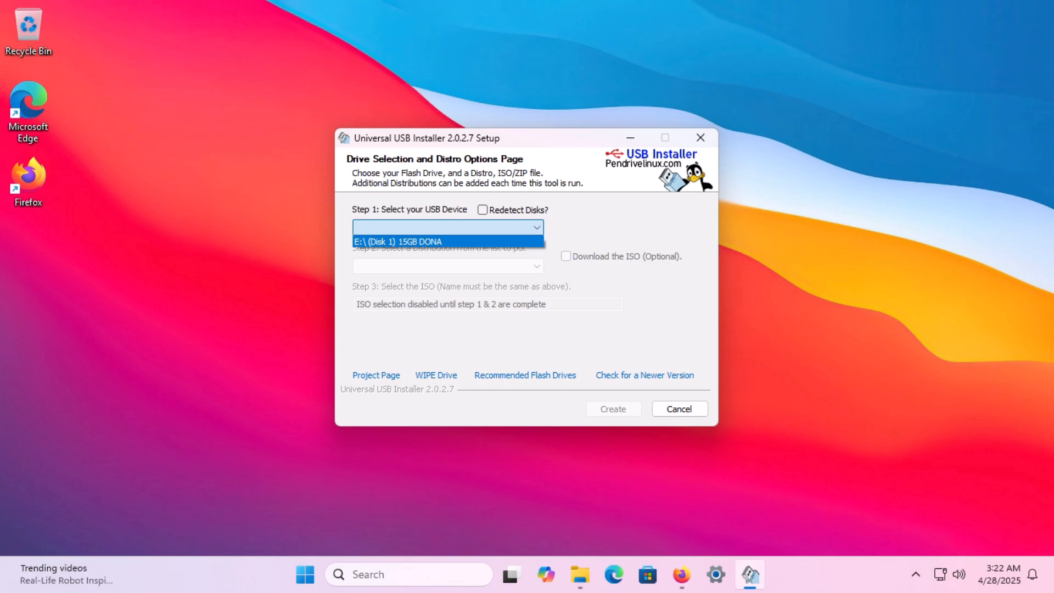
left_click(439, 242)
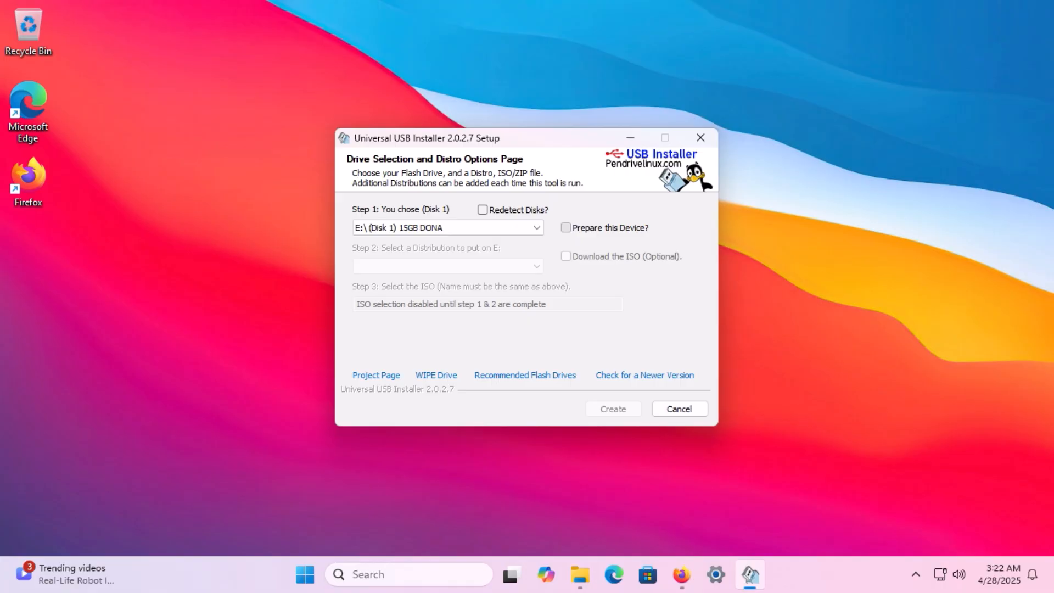
left_click(566, 227)
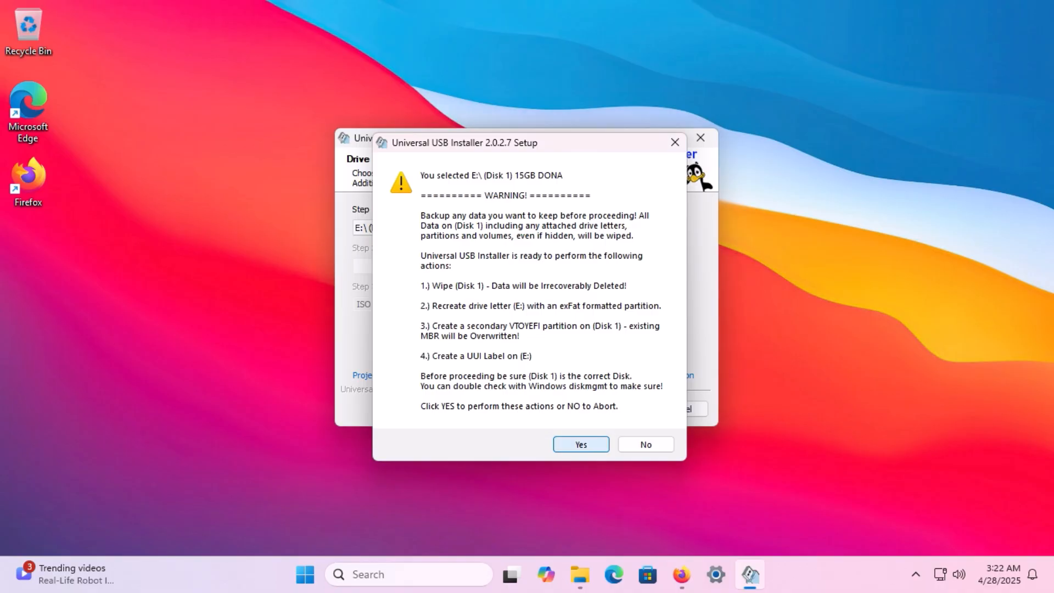
left_click(581, 444)
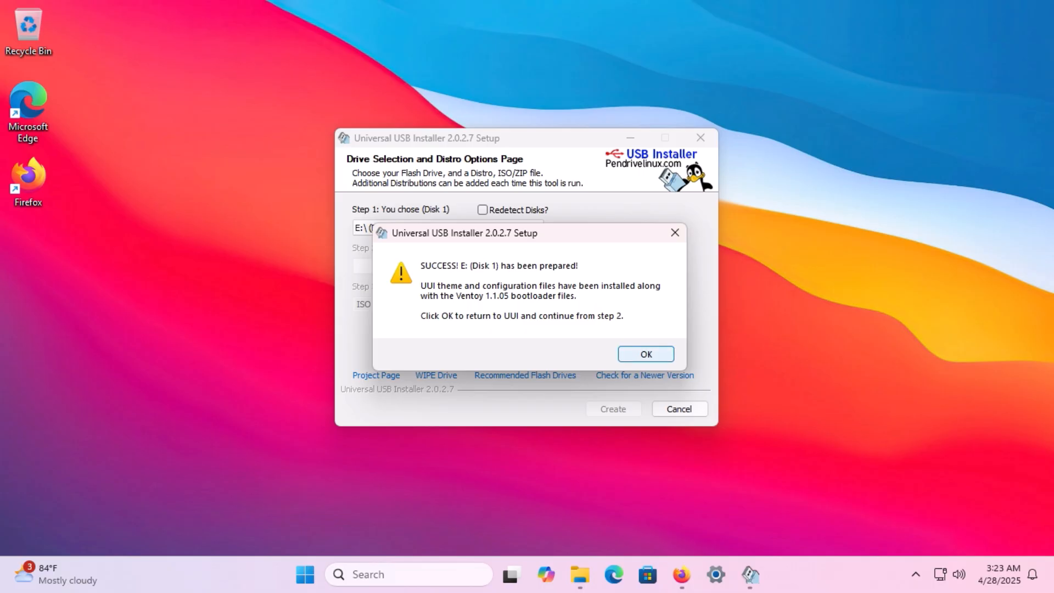
left_click(646, 354)
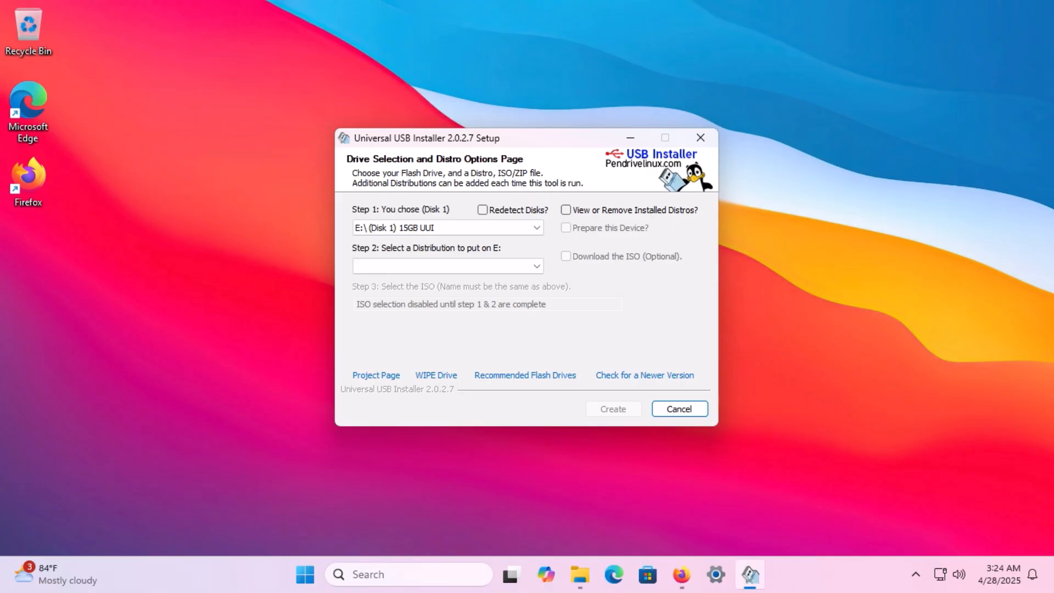
- Look through the distribution list and select CentOS as the distribution to put on E:
left_click(447, 266)
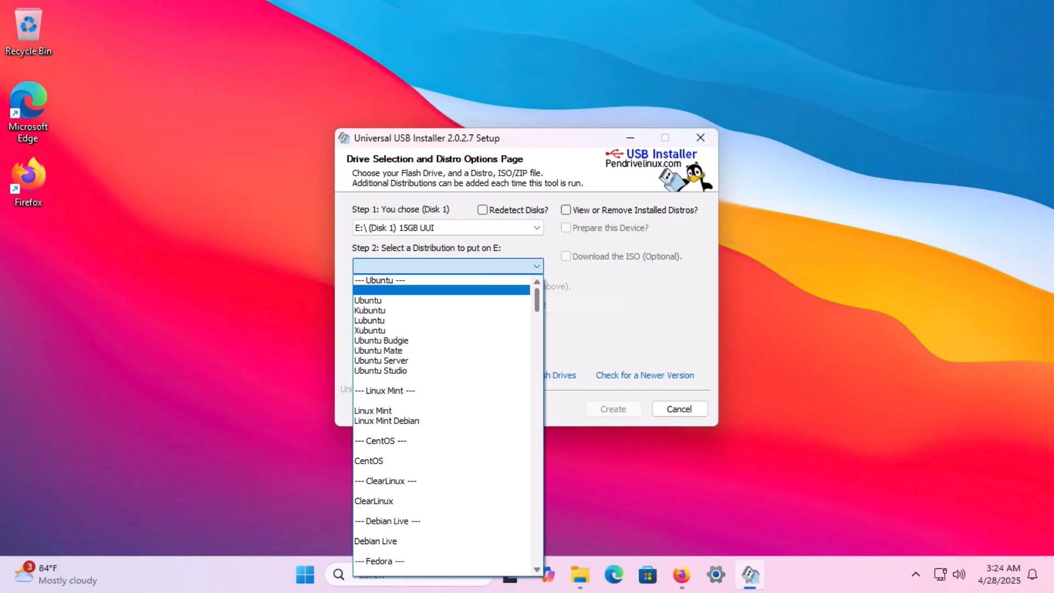
scroll(442, 426, "down", 20)
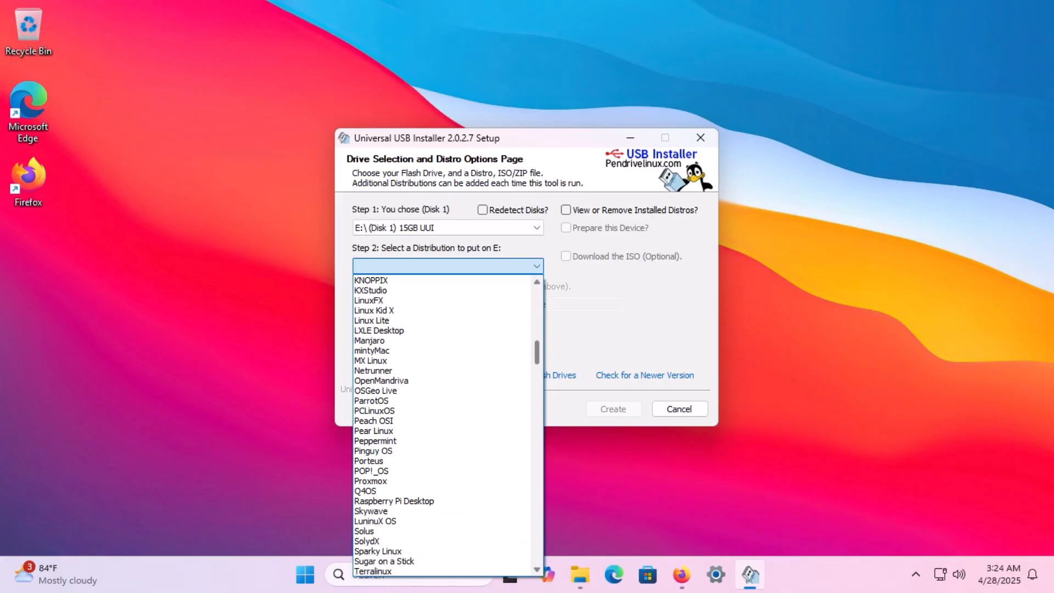
scroll(441, 425, "down", 20)
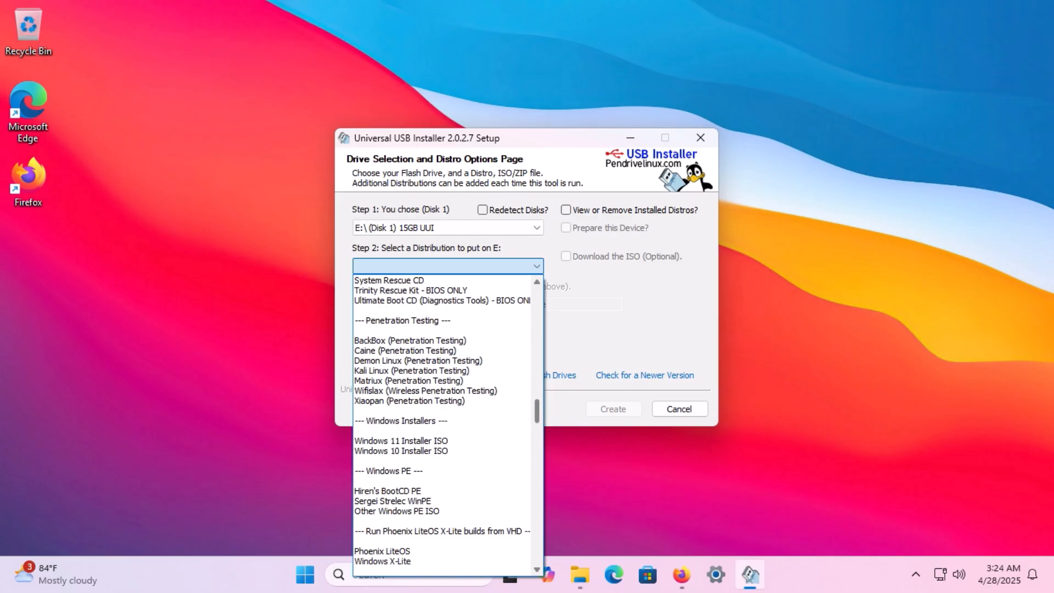
scroll(441, 425, "down", 20)
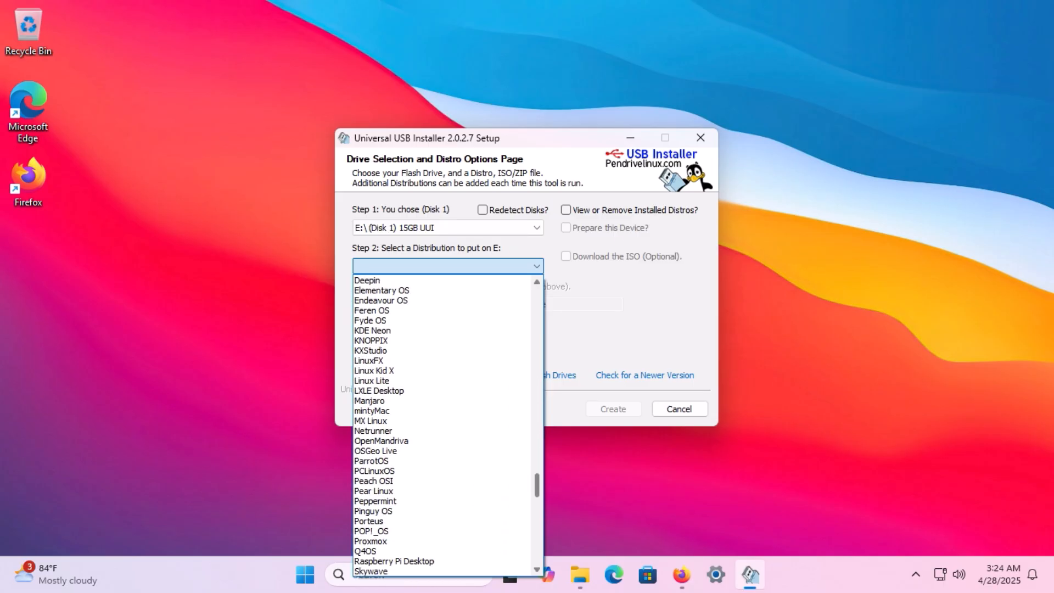
scroll(442, 425, "up", 20)
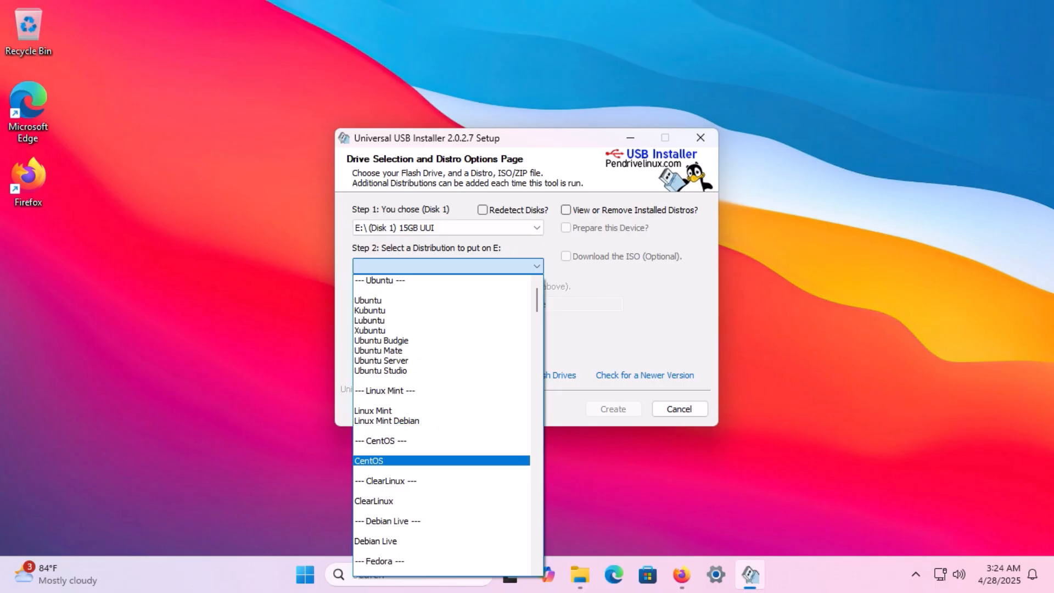
left_click(384, 460)
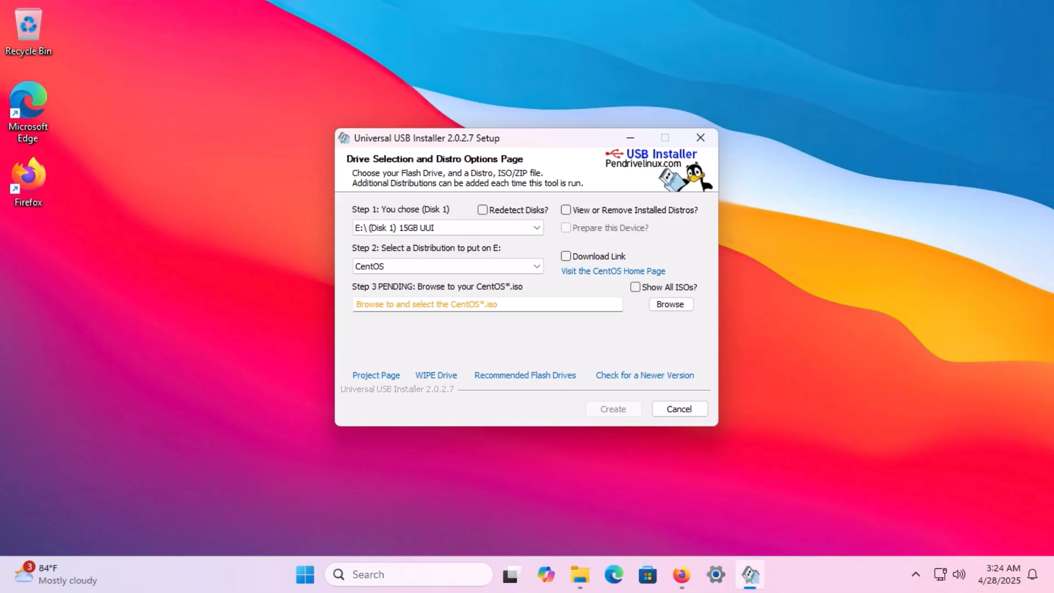
- Choose the CentOS-Stream-10-latest-x86_64-dvd1 ISO from Downloads and create the bootable USB on E:
left_click(670, 304)
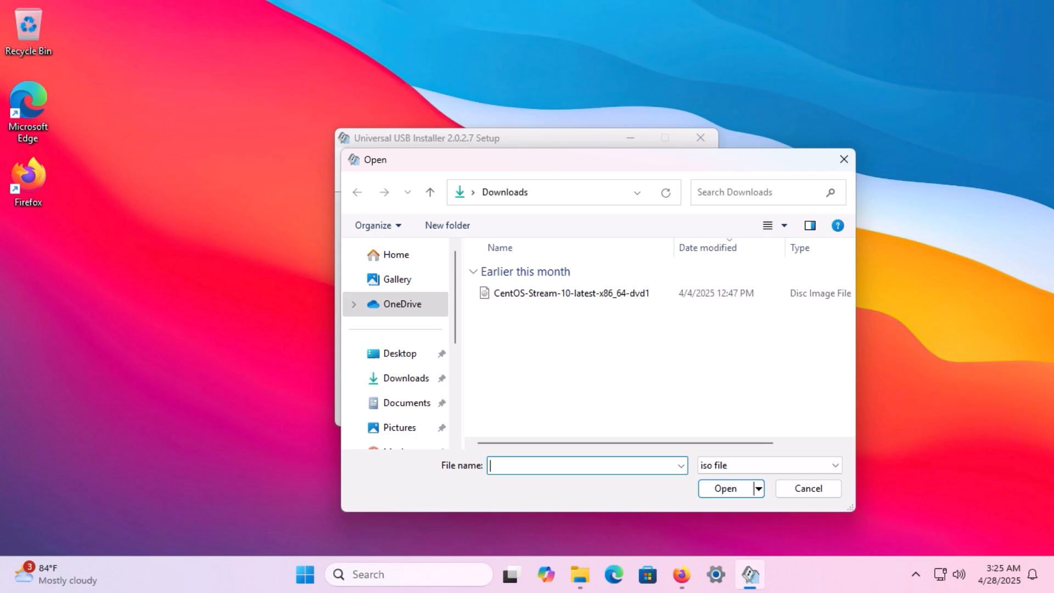
left_click(571, 292)
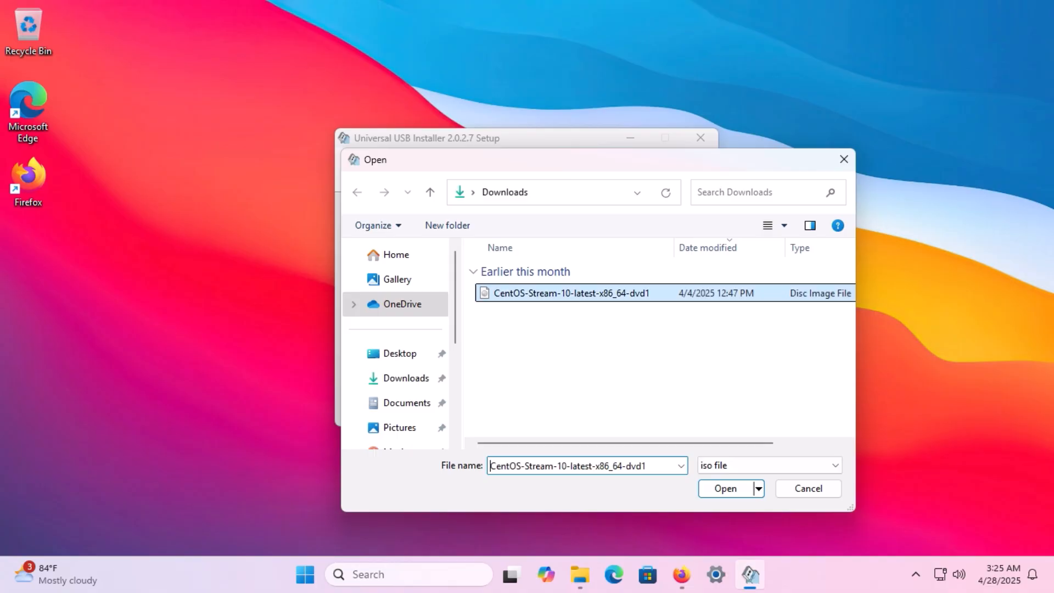
key("Return")
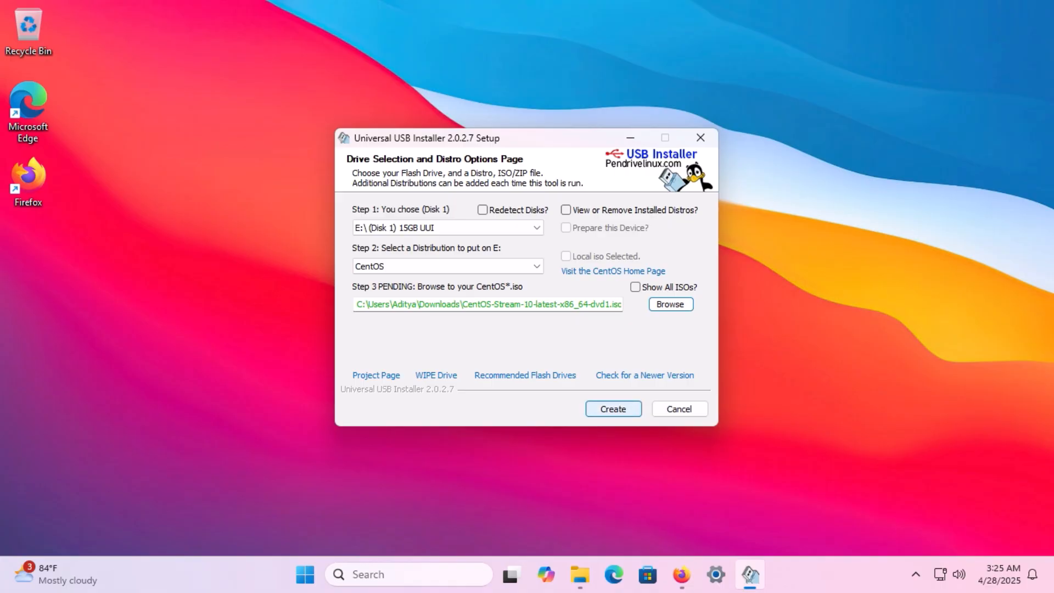
key("Return")
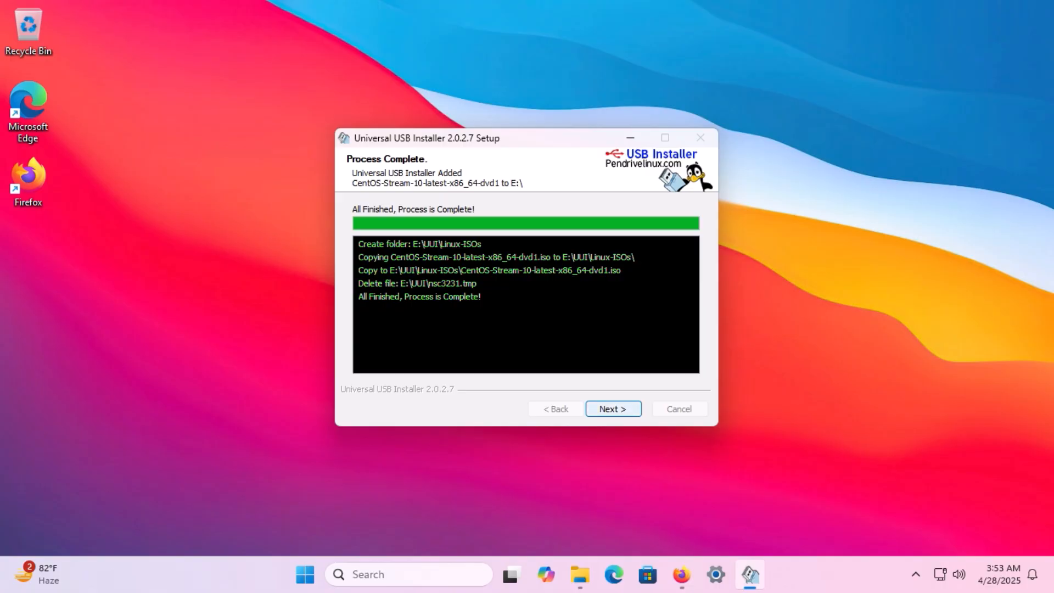
- Decline adding more ISOs or distros to E: and finish the Universal USB Installer wizard
left_click(613, 409)
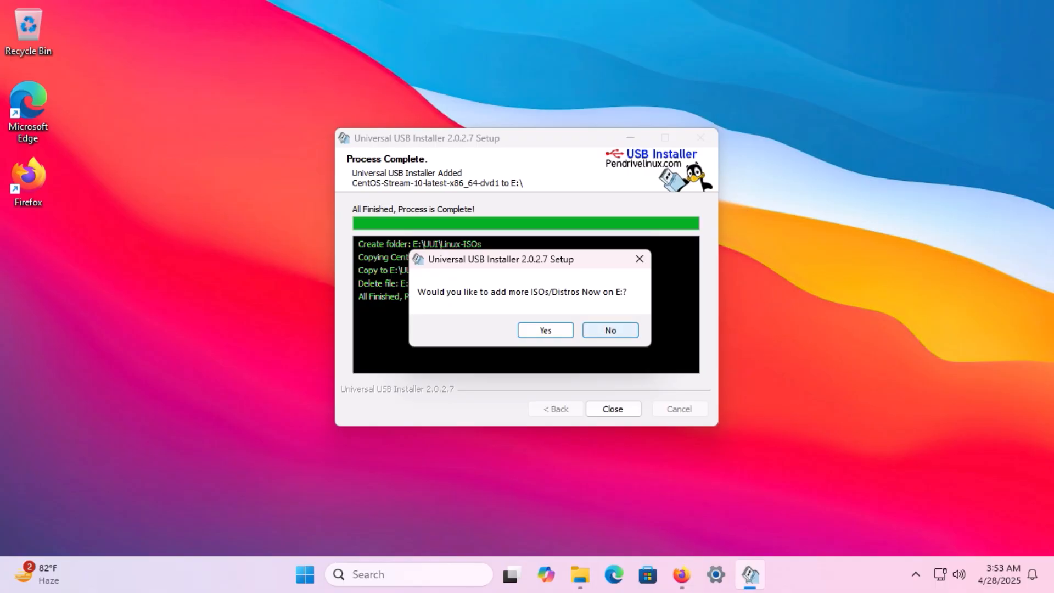
left_click(610, 329)
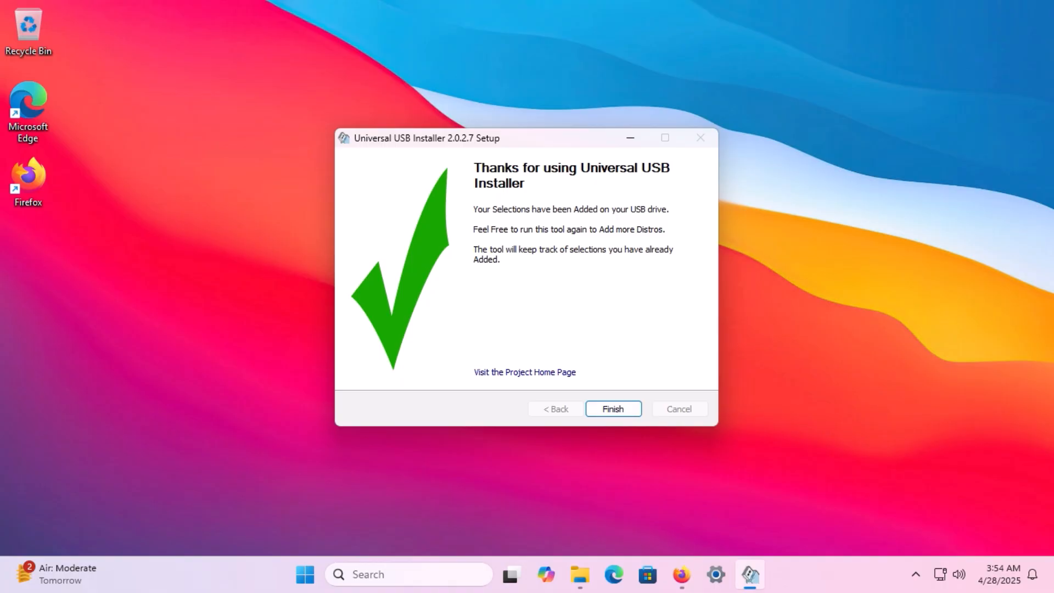
left_click(613, 409)
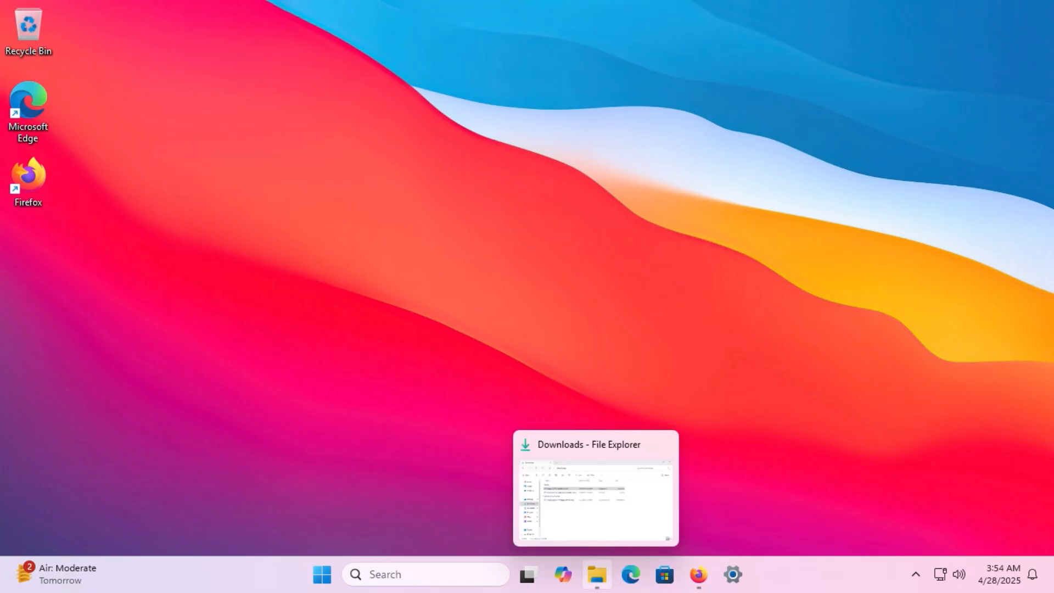
- Bring up the Downloads window in File Explorer and go to This PC to check the UUI (E:) drive
left_click(596, 574)
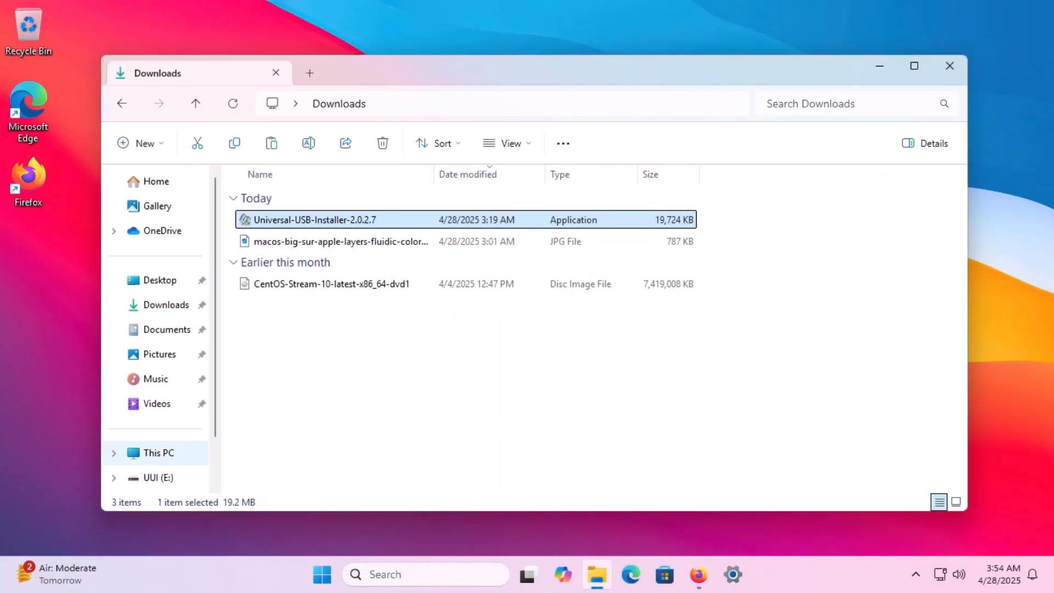
left_click(159, 452)
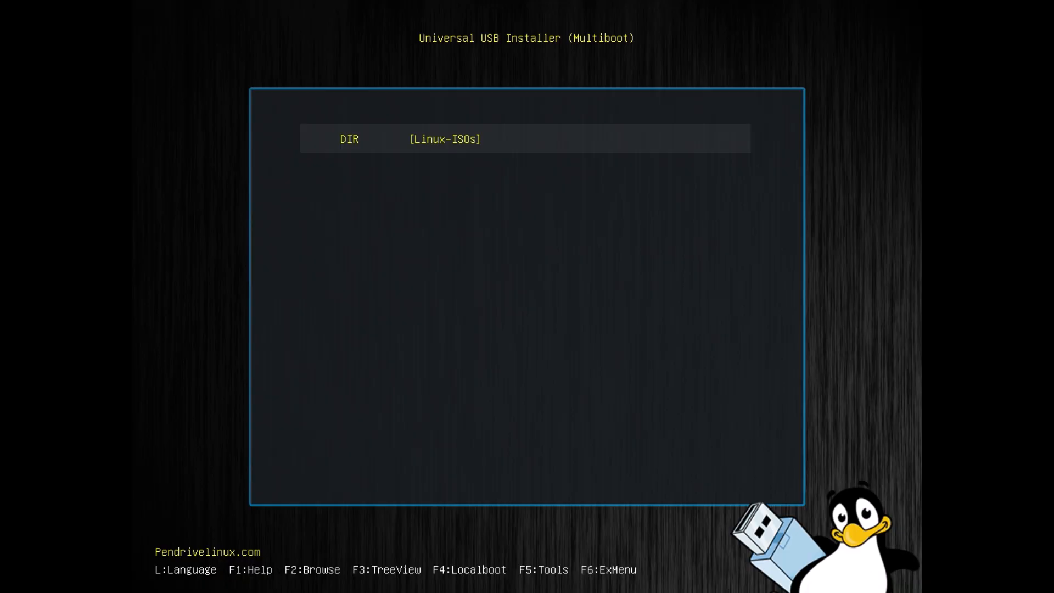
- Boot CentOS-Stream-10-latest-x86_64-dvd1.iso from the Linux-ISOs directory in normal mode and start Install CentOS Stream 10
key("Return")
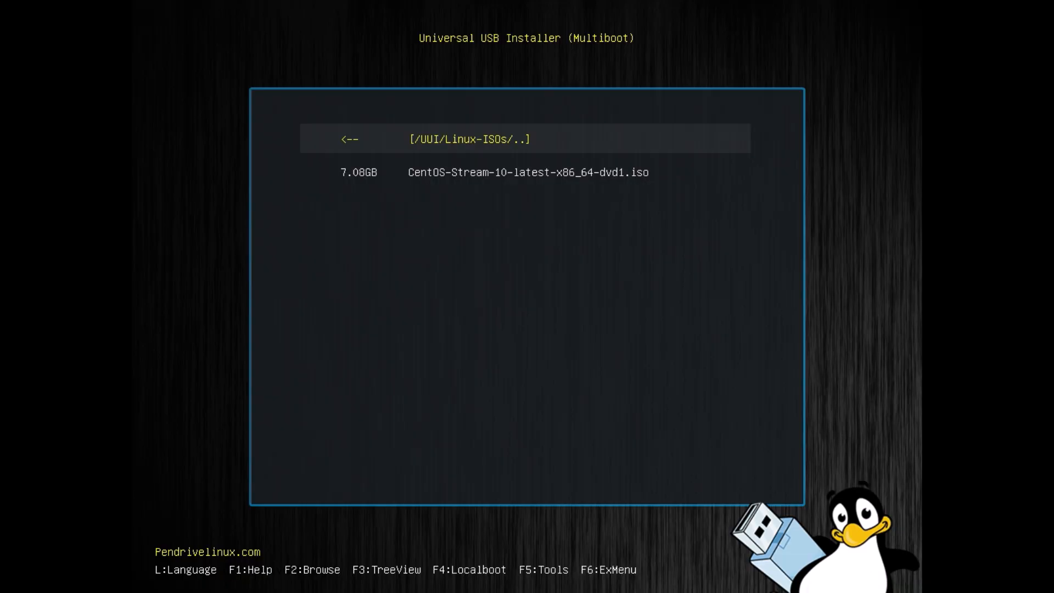
key("Down")
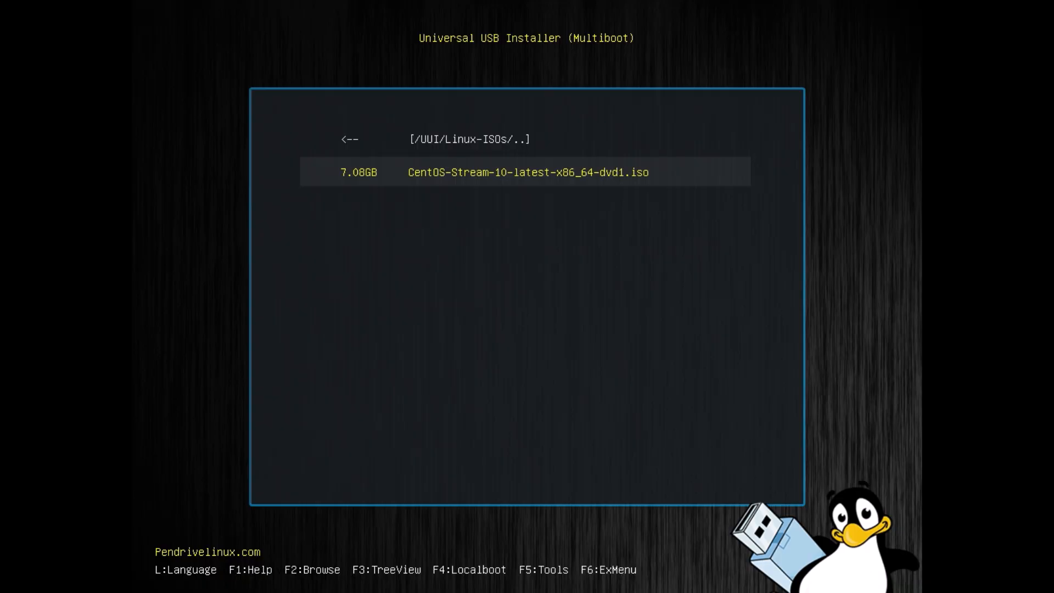
key("Return")
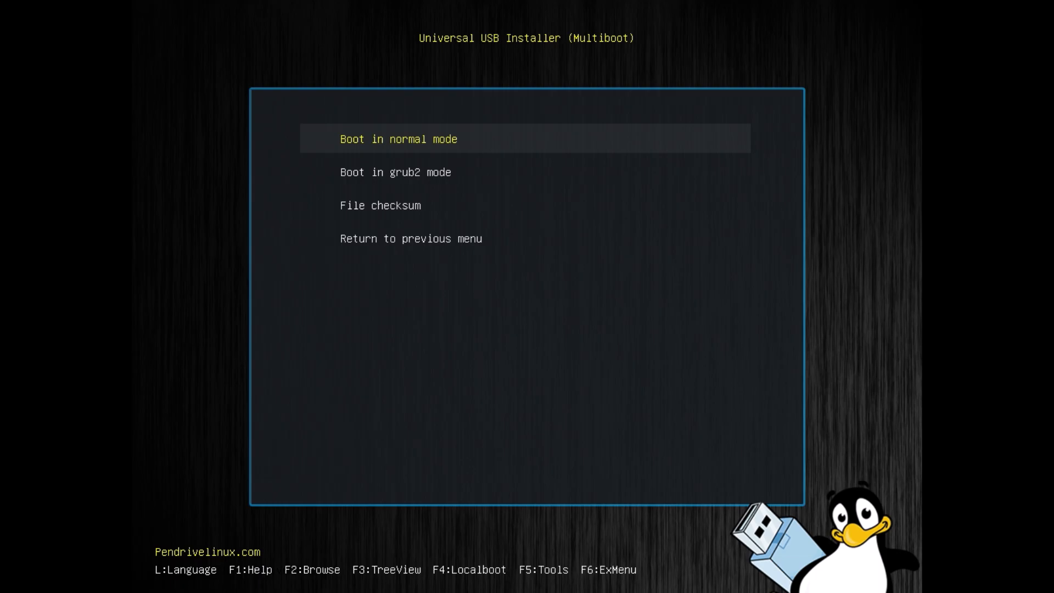
key("Return")
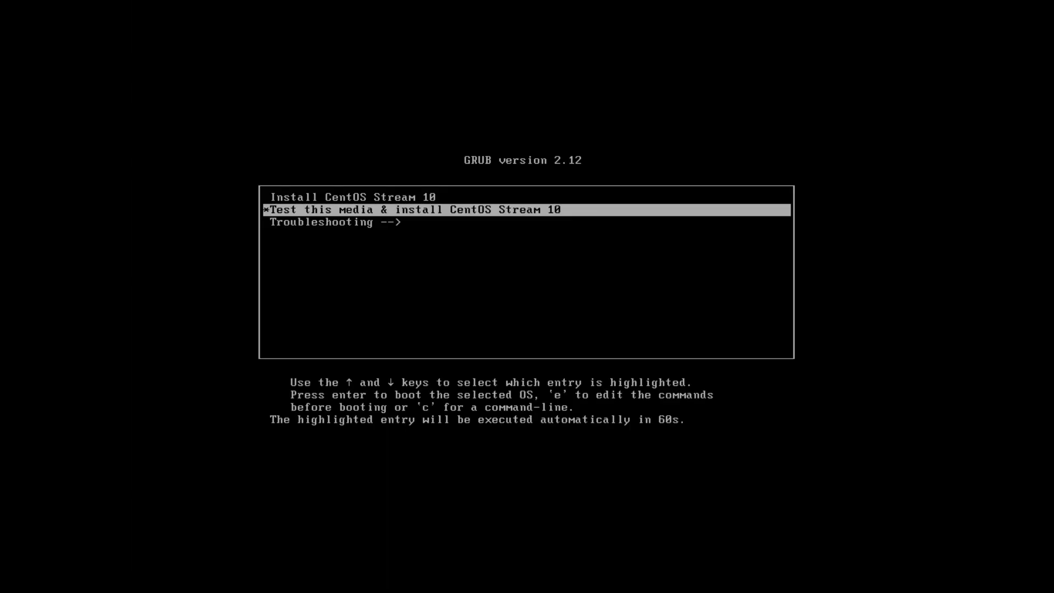
key("Up")
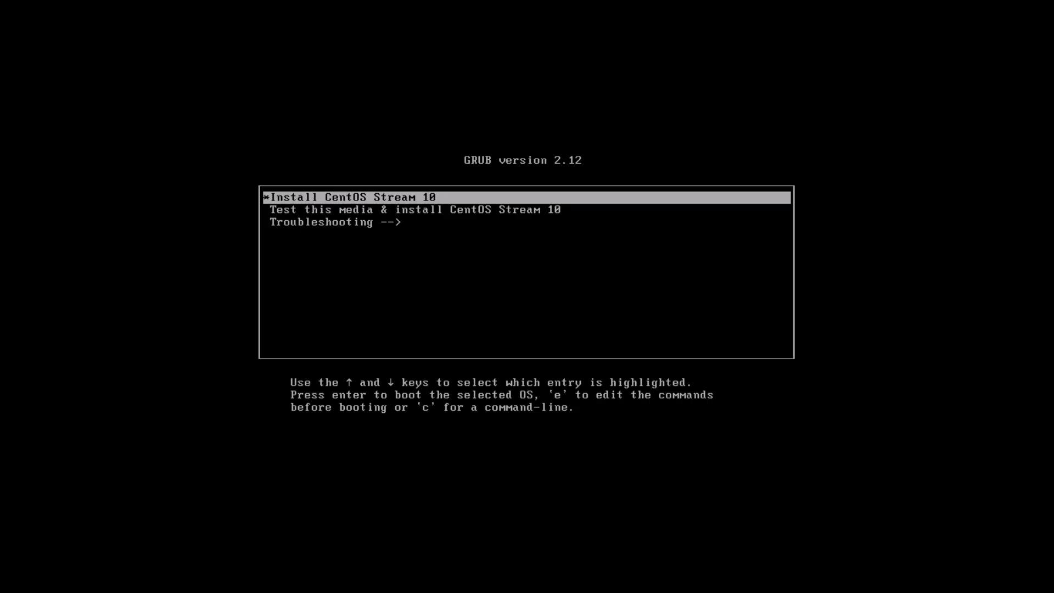
key("Return")
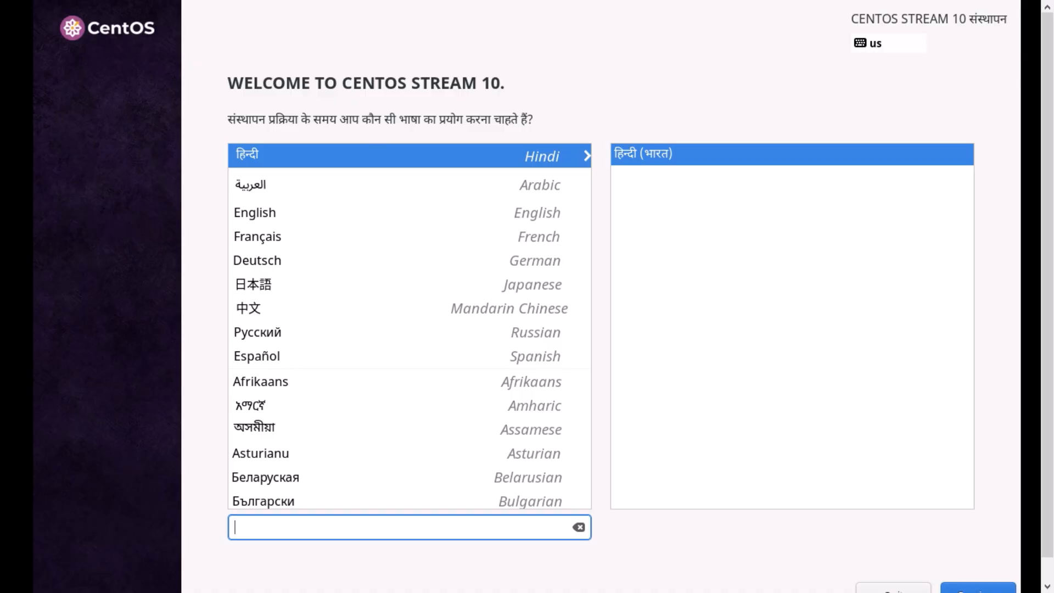
- Set the installation language to English (United States) and continue to the next installer screen
left_click(409, 212)
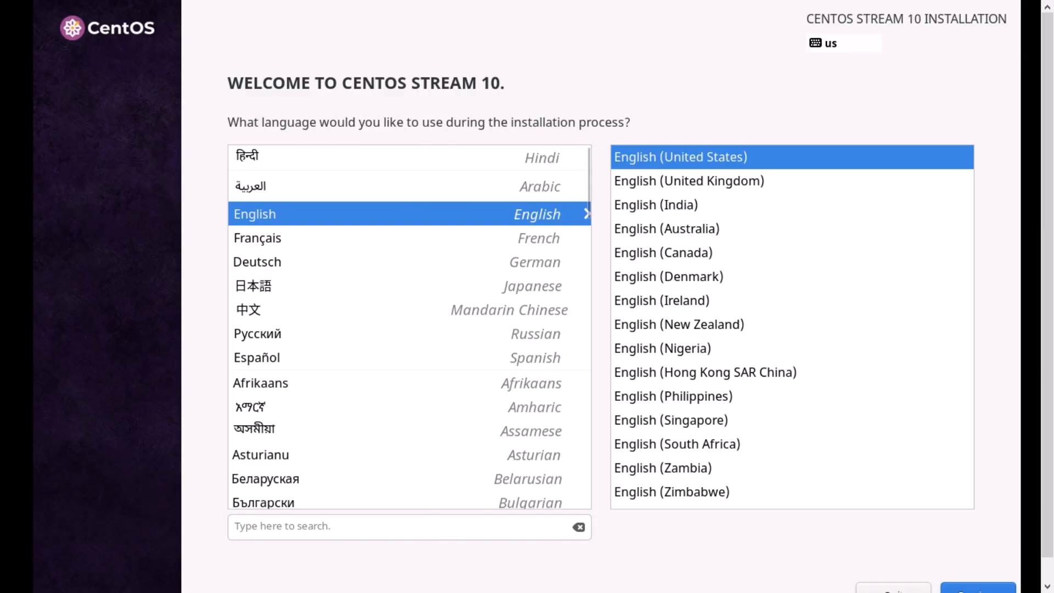
left_click_drag(1047, 296, 1047, 321)
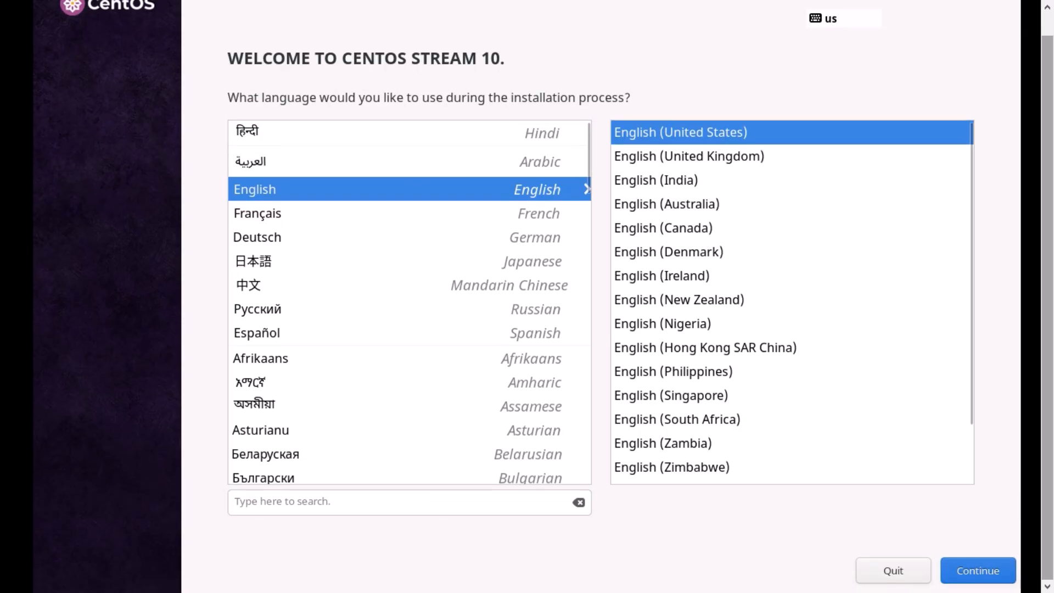
left_click(978, 570)
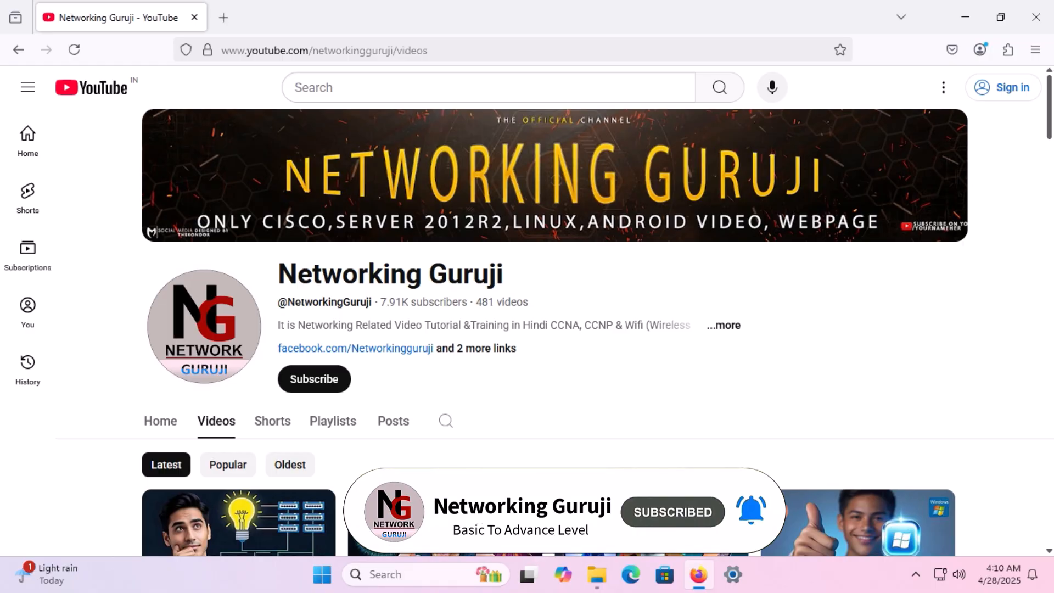
- Look through the latest videos on the Networking Guruji YouTube channel
scroll(555, 333, "down", 2)
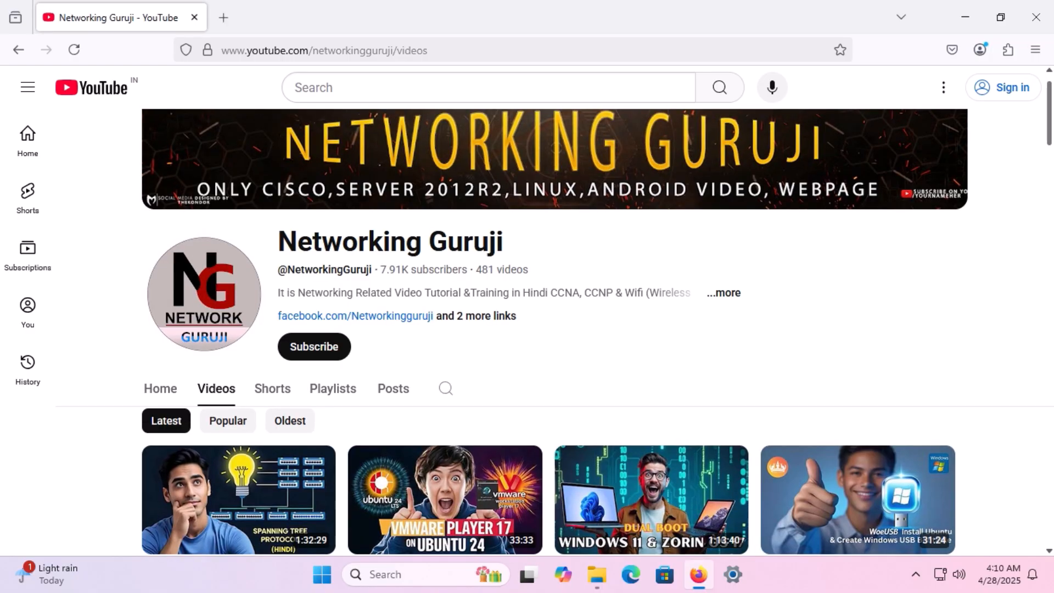
scroll(555, 333, "down", 2)
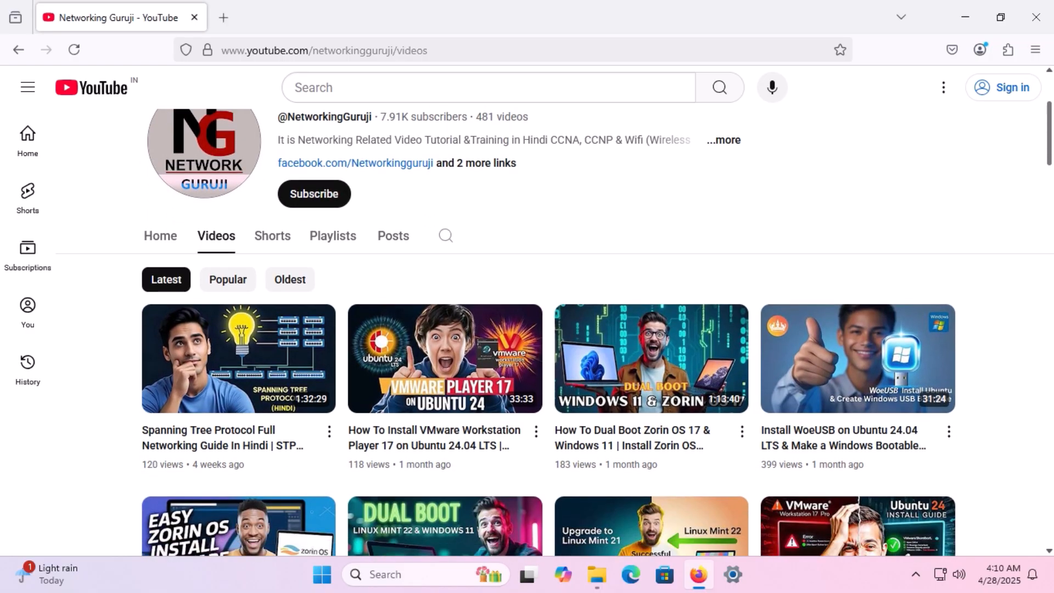
scroll(555, 333, "down", 2)
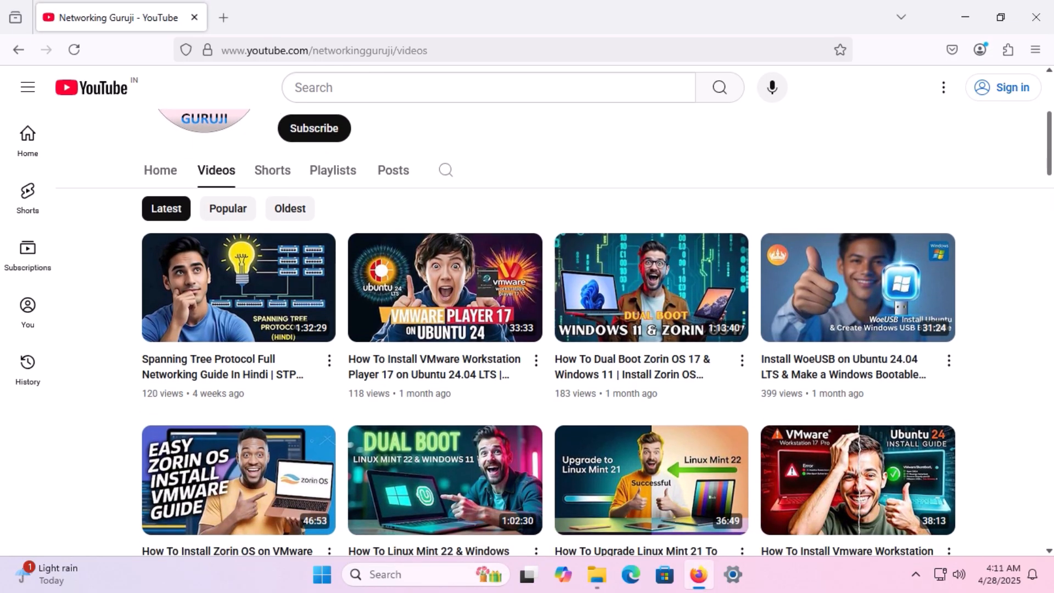
scroll(555, 328, "down", 1)
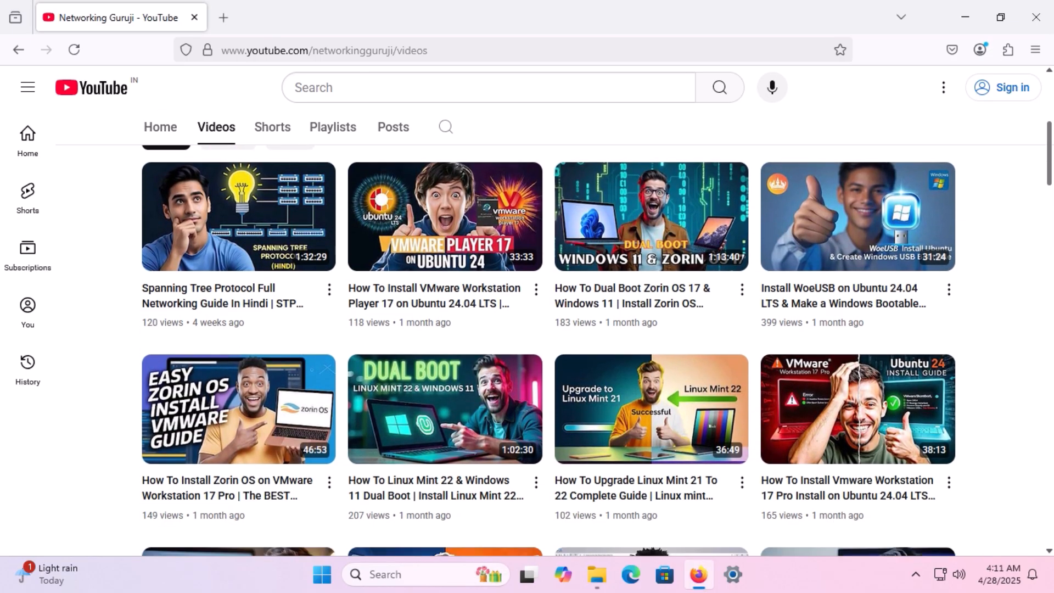
scroll(548, 351, "down", 3)
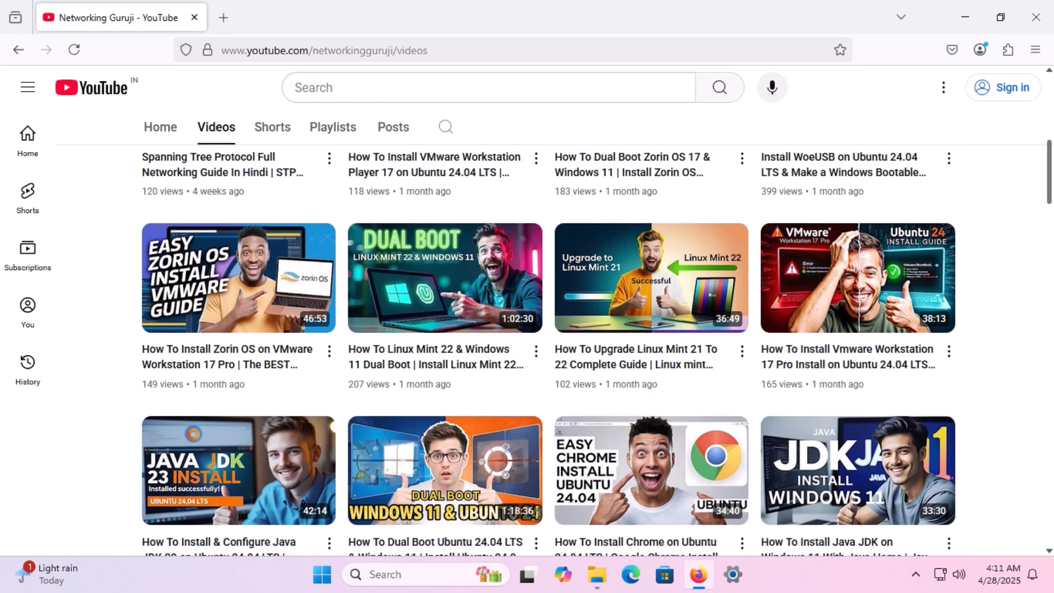
scroll(549, 351, "down", 2)
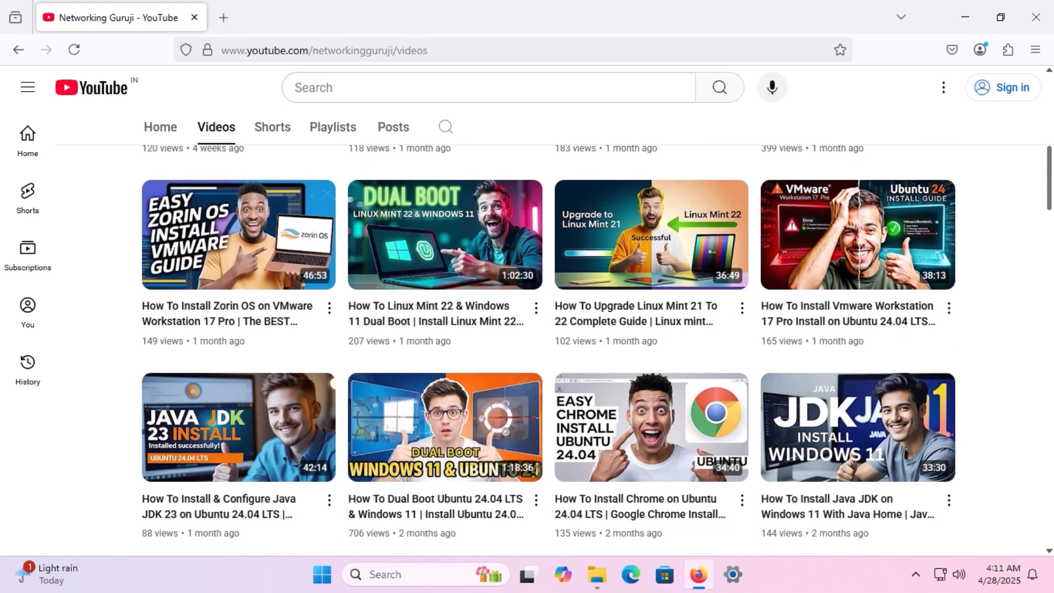
scroll(548, 351, "down", 3)
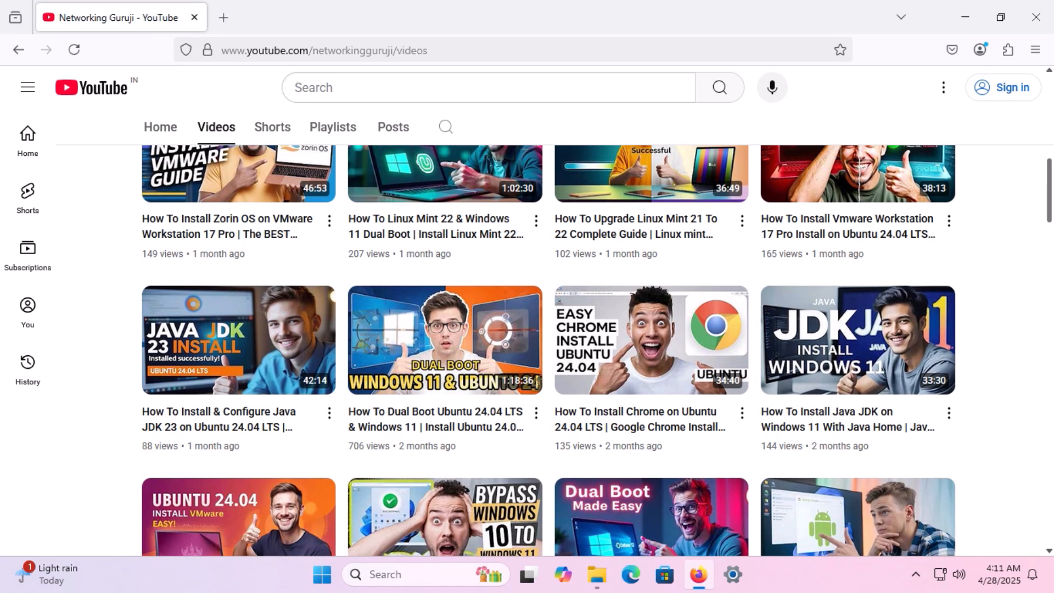
scroll(549, 352, "down", 2)
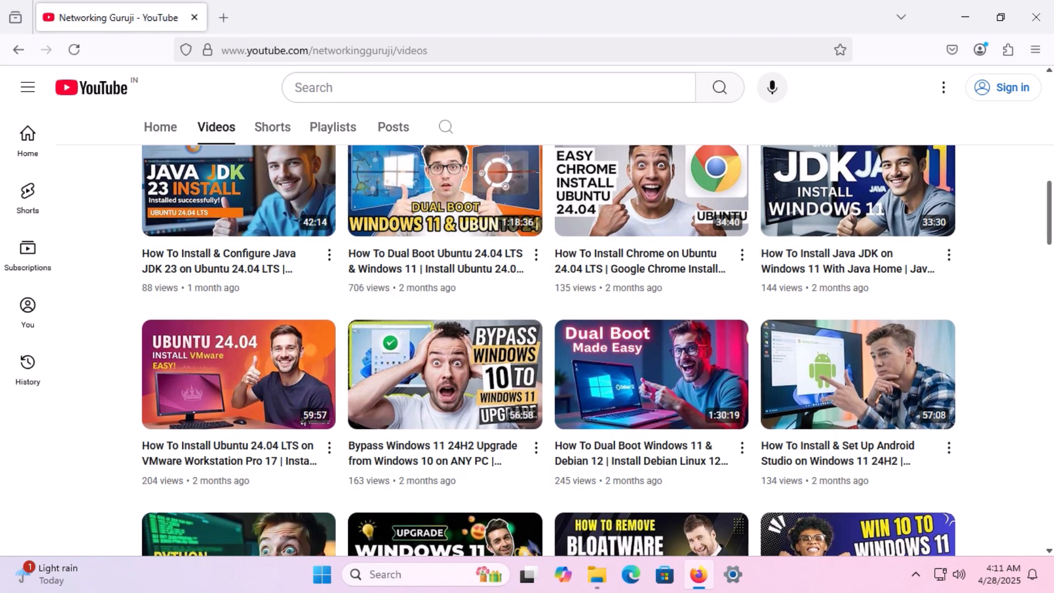
scroll(549, 351, "down", 1)
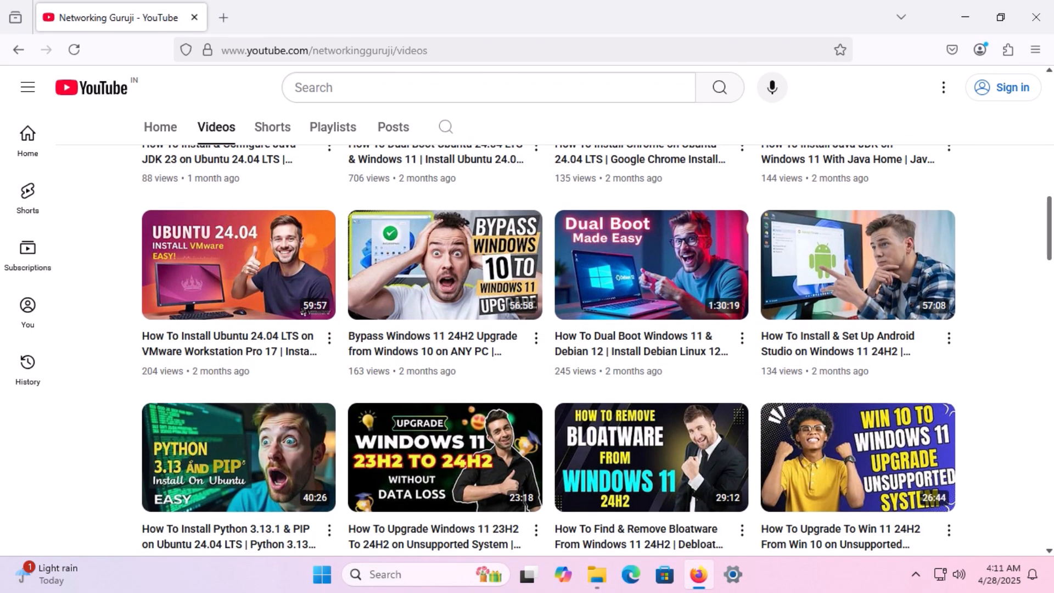
scroll(549, 351, "down", 1)
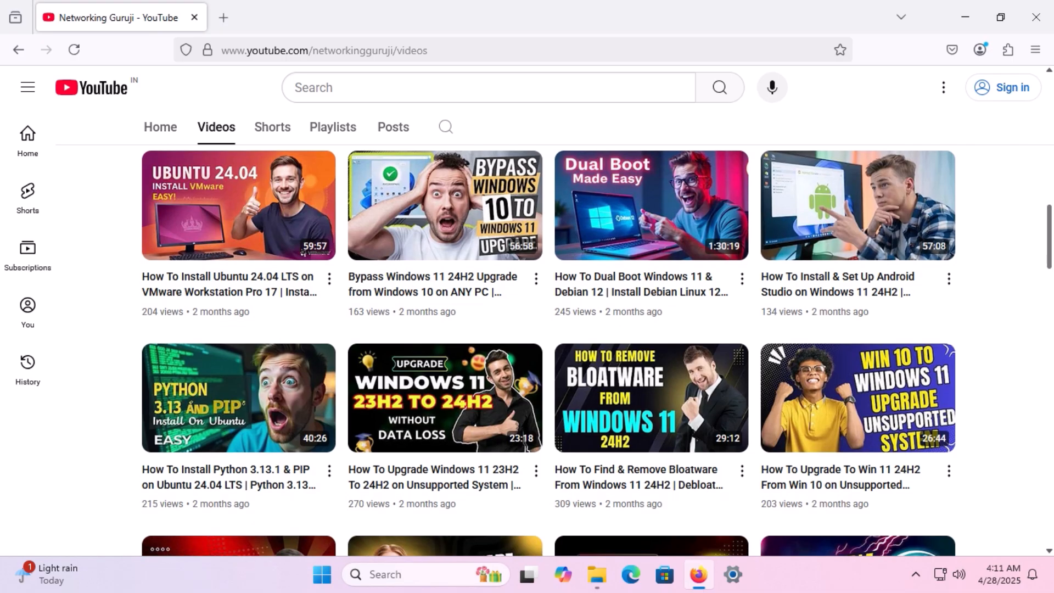
scroll(549, 351, "down", 2)
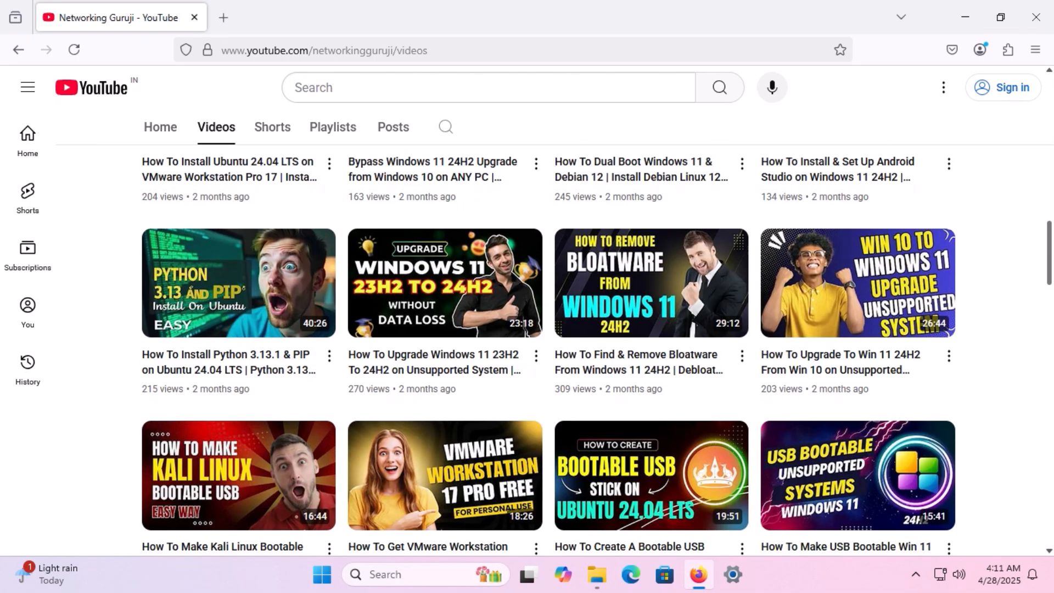
scroll(549, 351, "up", 5)
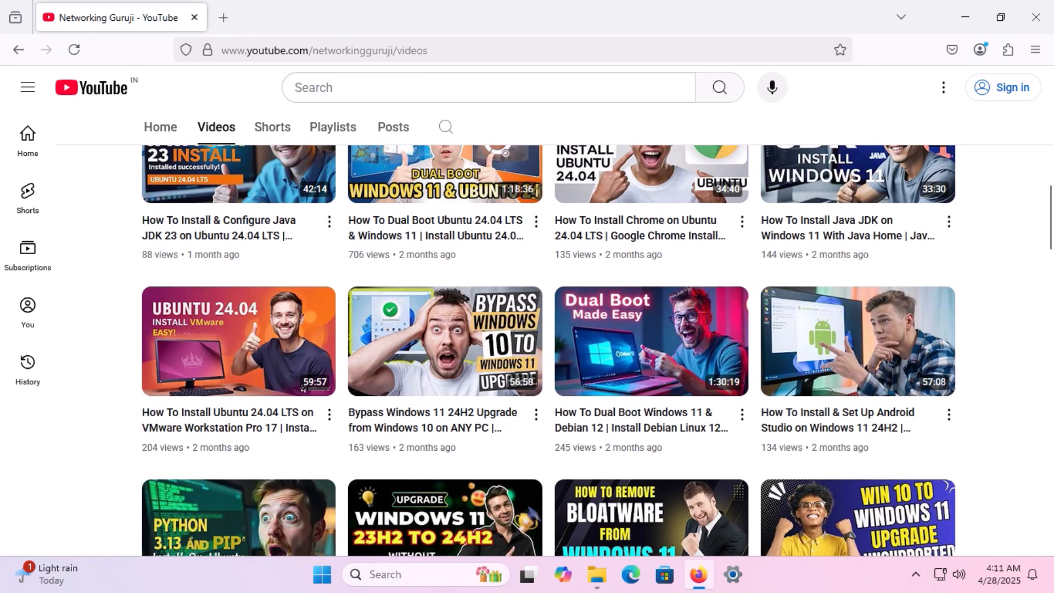
- Look through the created playlists of the Networking Guruji channel
left_click(333, 127)
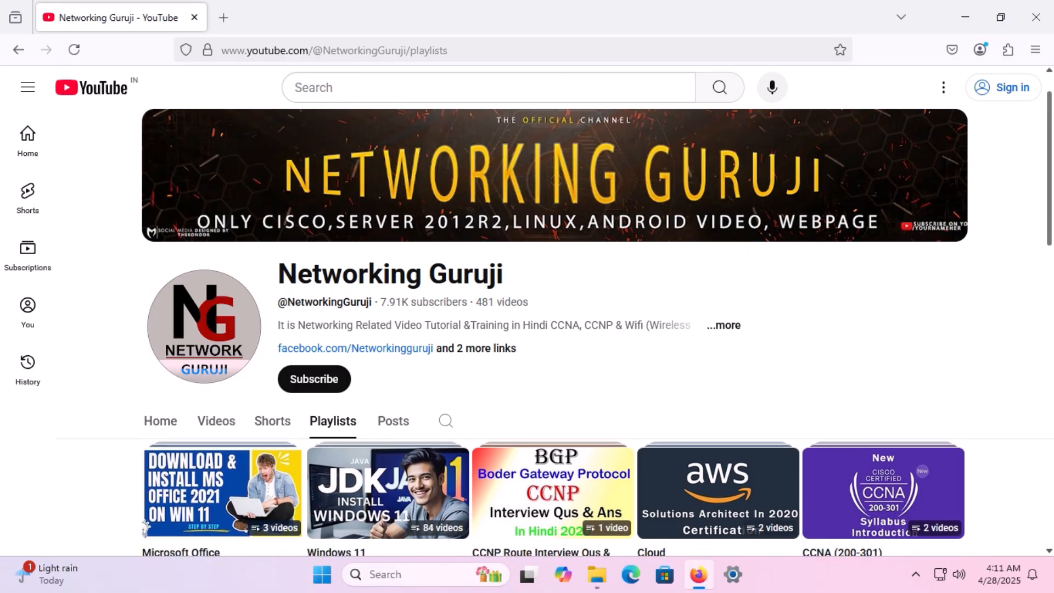
scroll(554, 307, "down", 1)
scroll(554, 329, "down", 2)
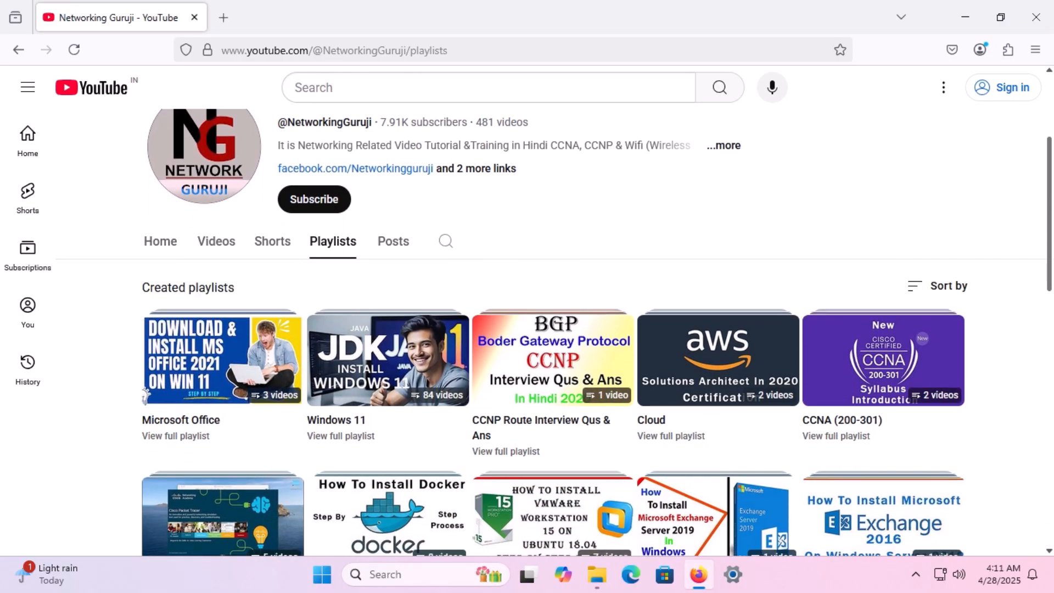
scroll(554, 329, "down", 1)
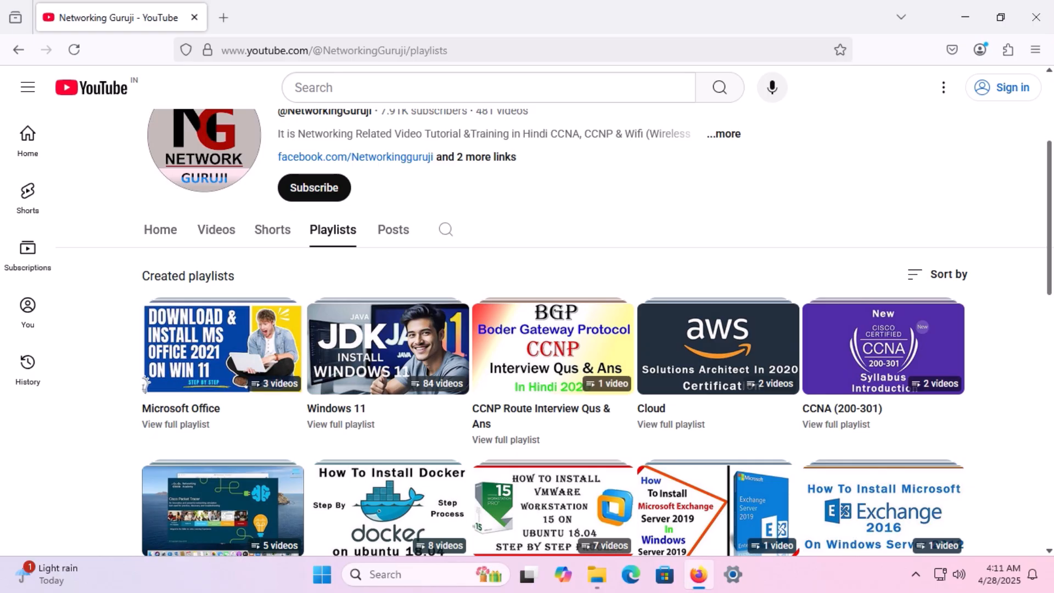
scroll(554, 357, "down", 2)
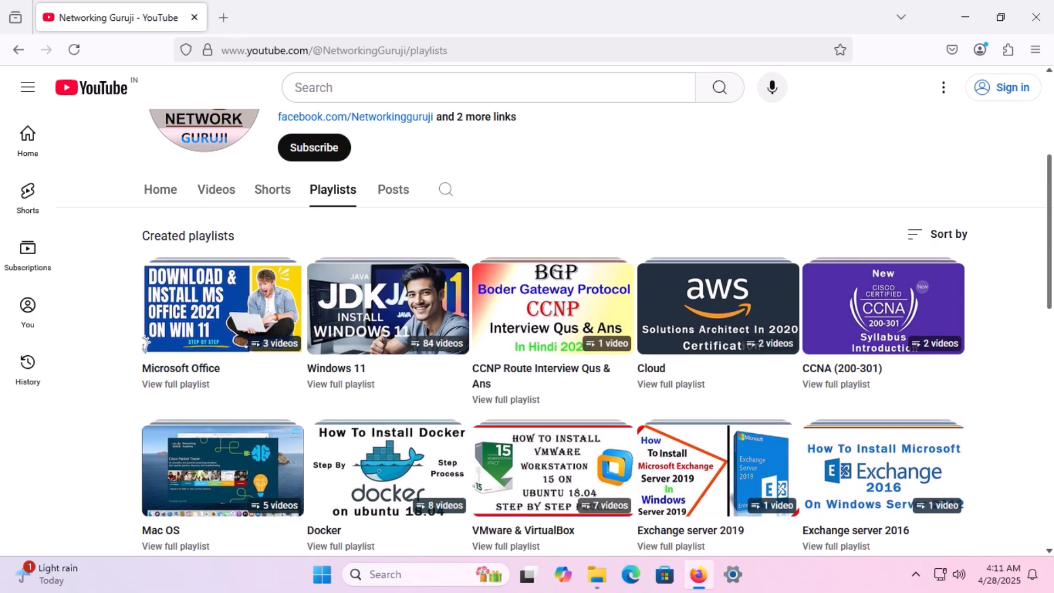
scroll(554, 329, "down", 2)
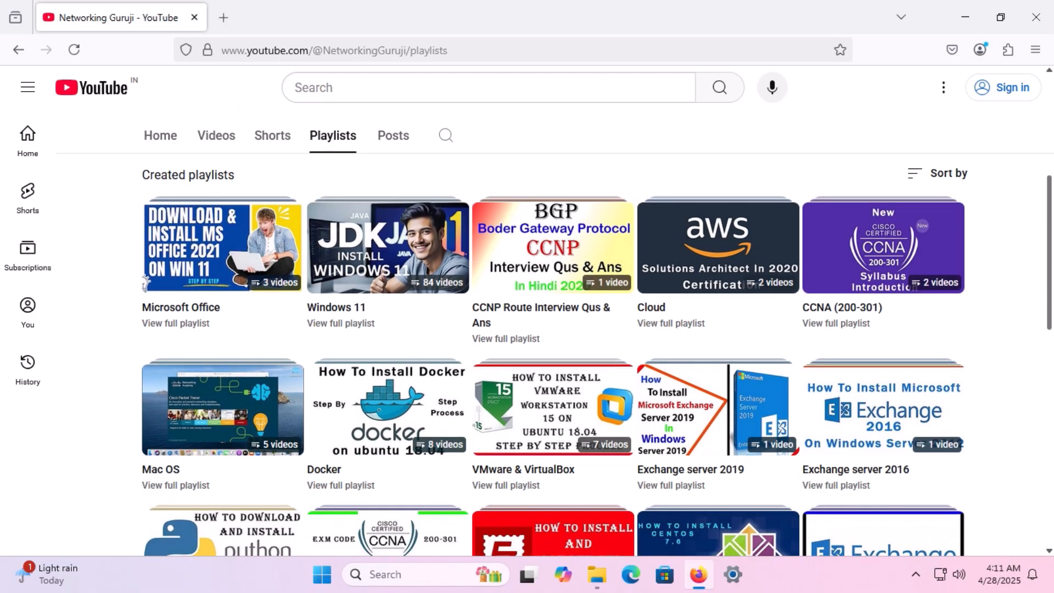
scroll(554, 351, "down", 2)
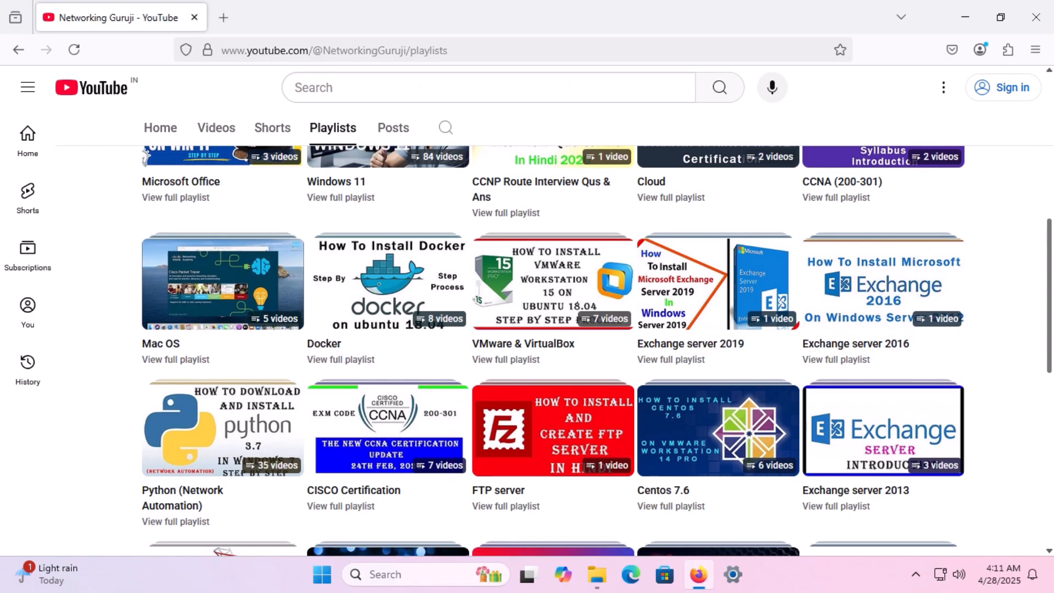
scroll(554, 351, "down", 2)
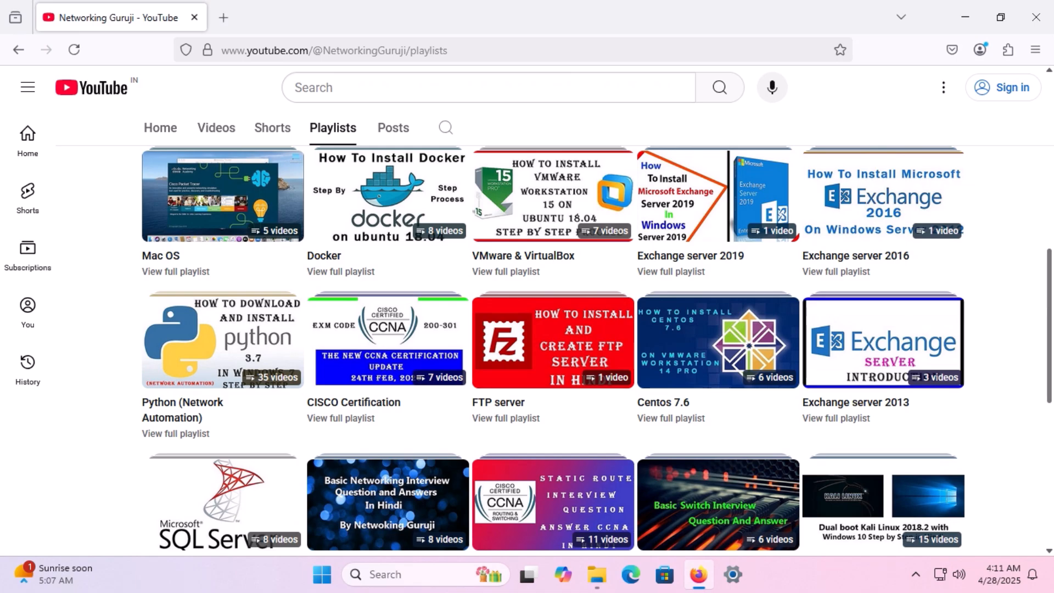
scroll(596, 350, "down", 1)
scroll(596, 350, "up", 5)
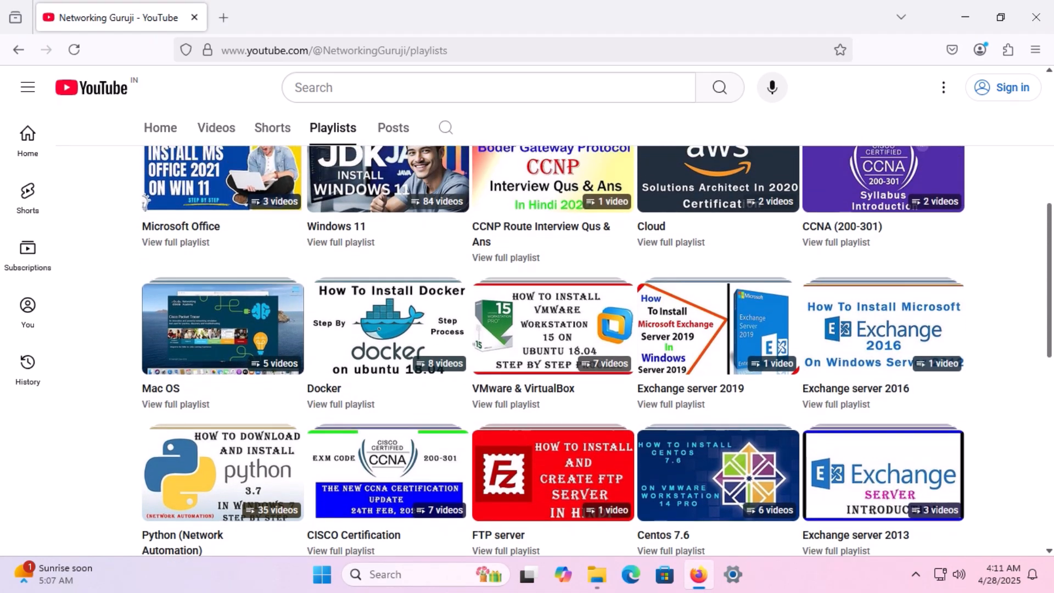
scroll(596, 351, "up", 2)
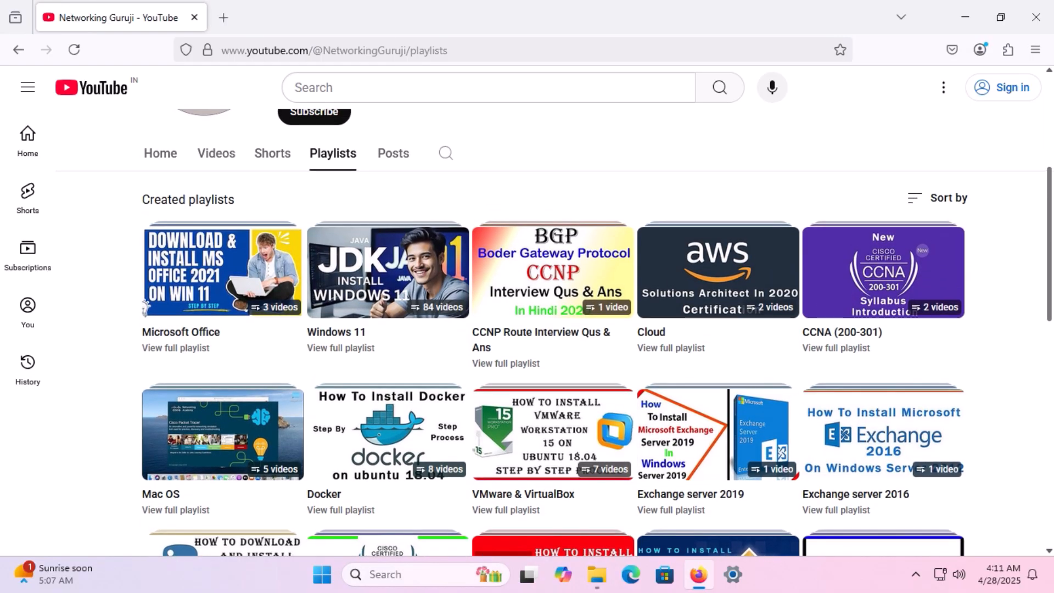
scroll(554, 332, "up", 2)
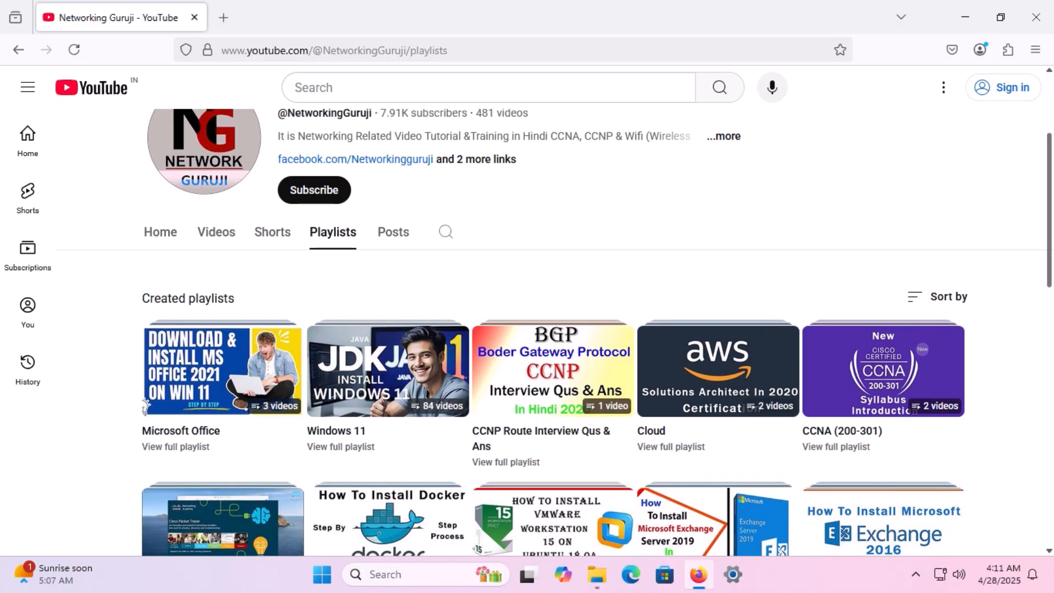
scroll(553, 333, "up", 1)
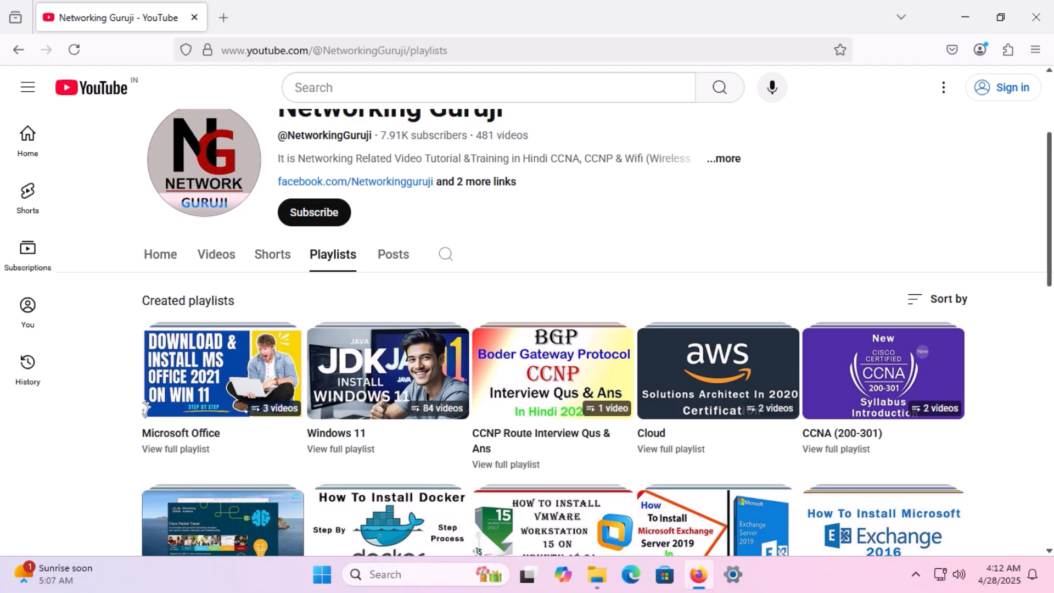
- Return to the channel's list of videos and minimize the browser window
left_click(217, 254)
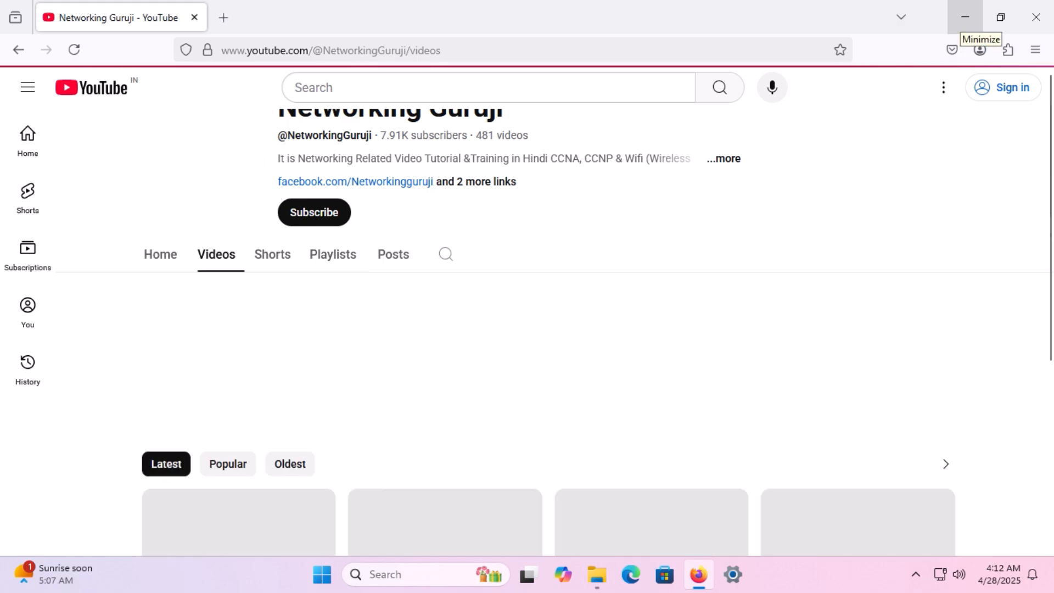
left_click(964, 18)
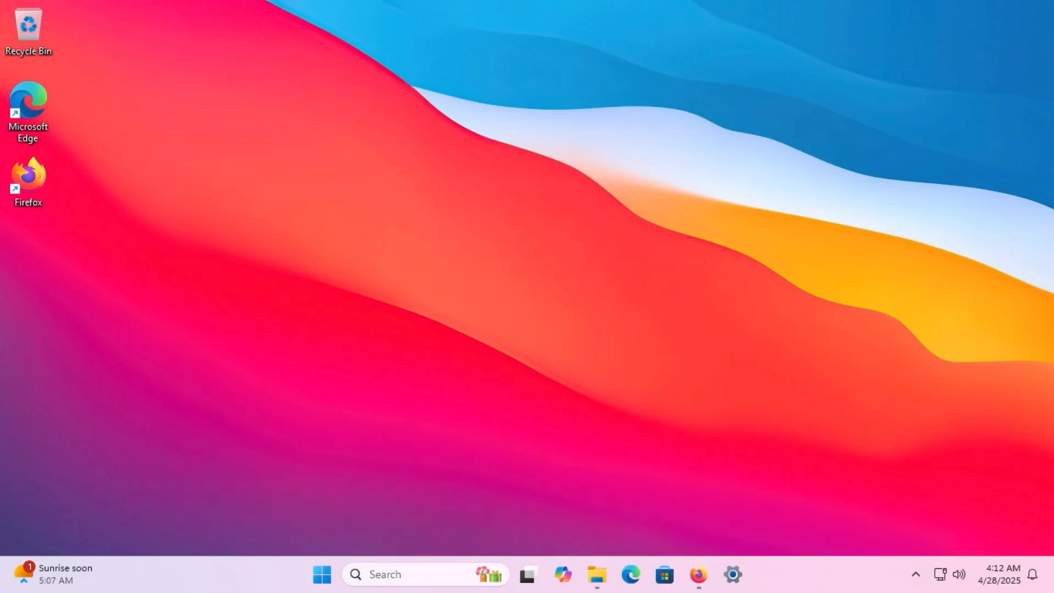